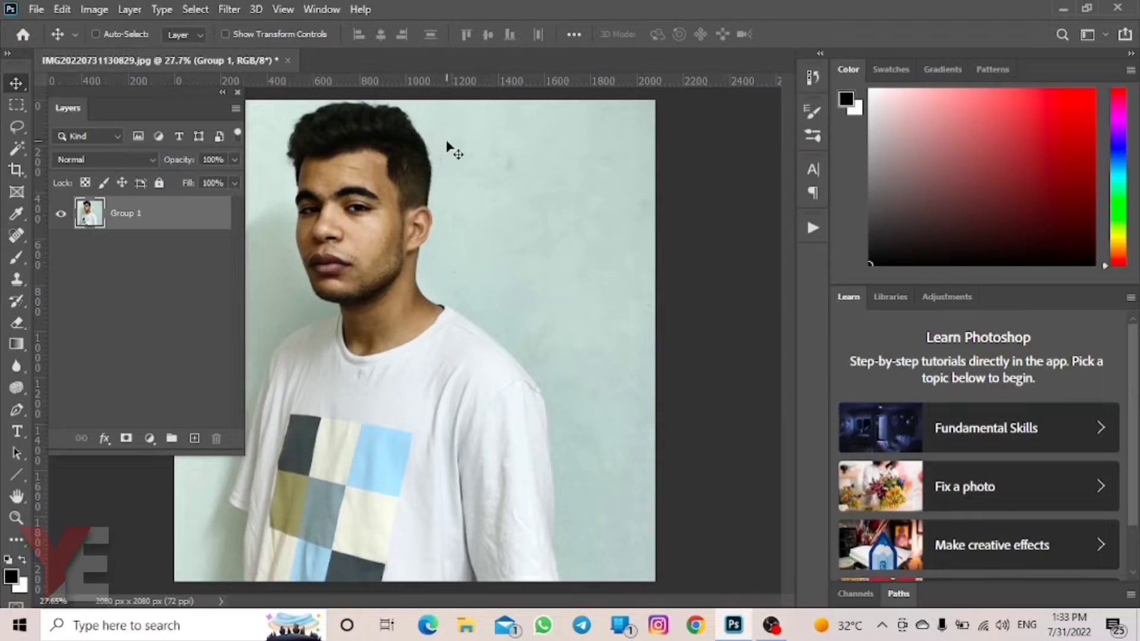
Duplicate Group 1 and add a Hue/Saturation adjustment with Saturation at -100.
key("ctrl")
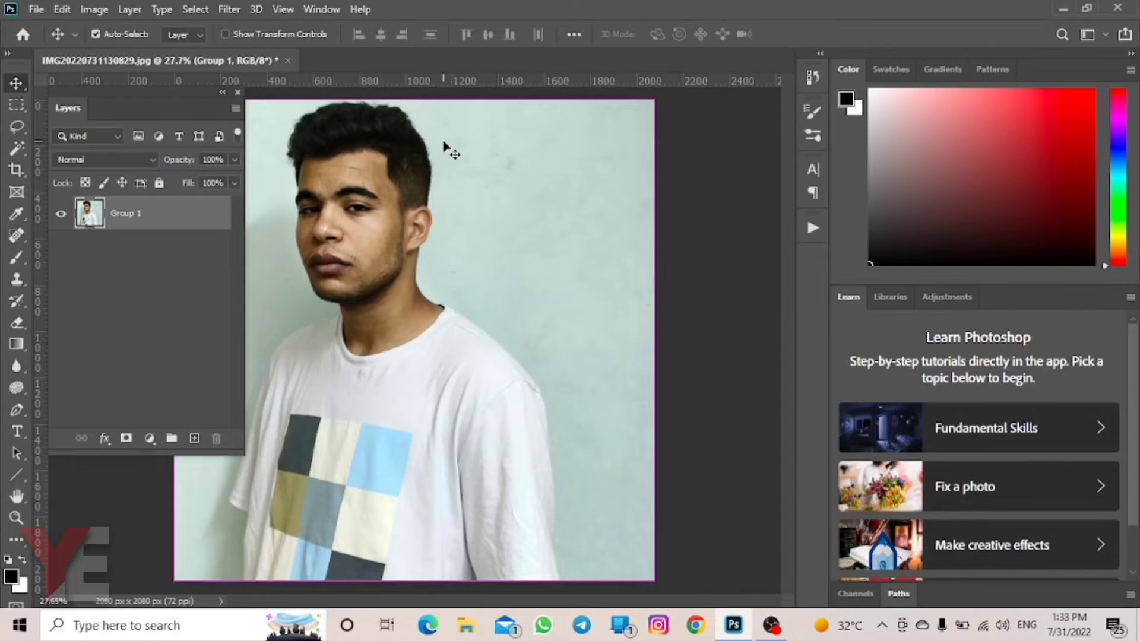
key("ctrl+j")
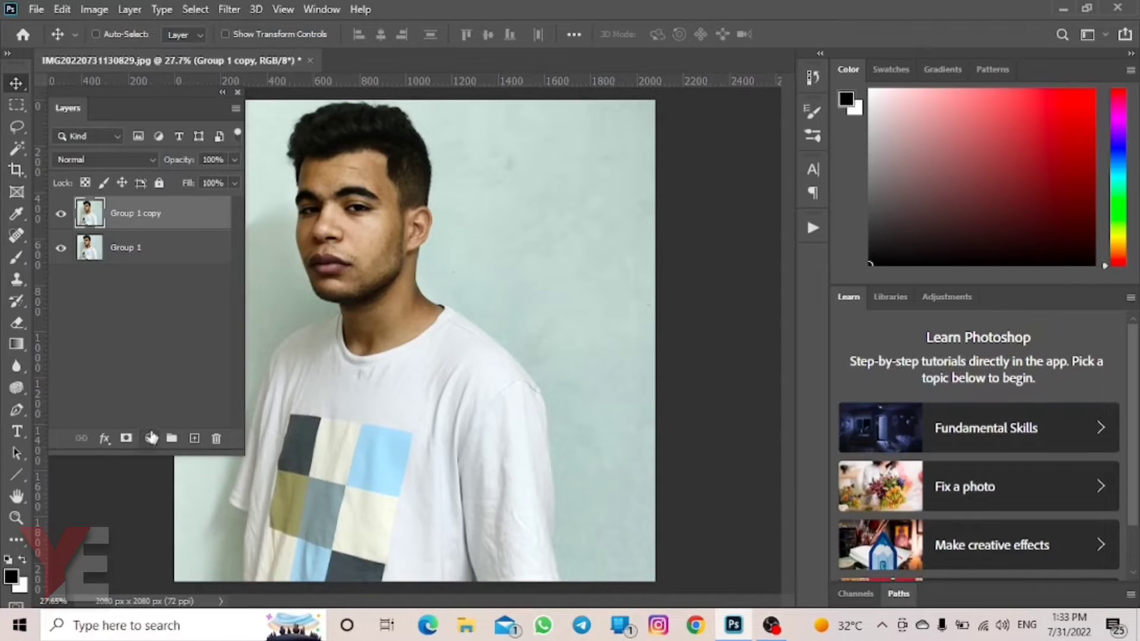
left_click(151, 439)
left_click(196, 265)
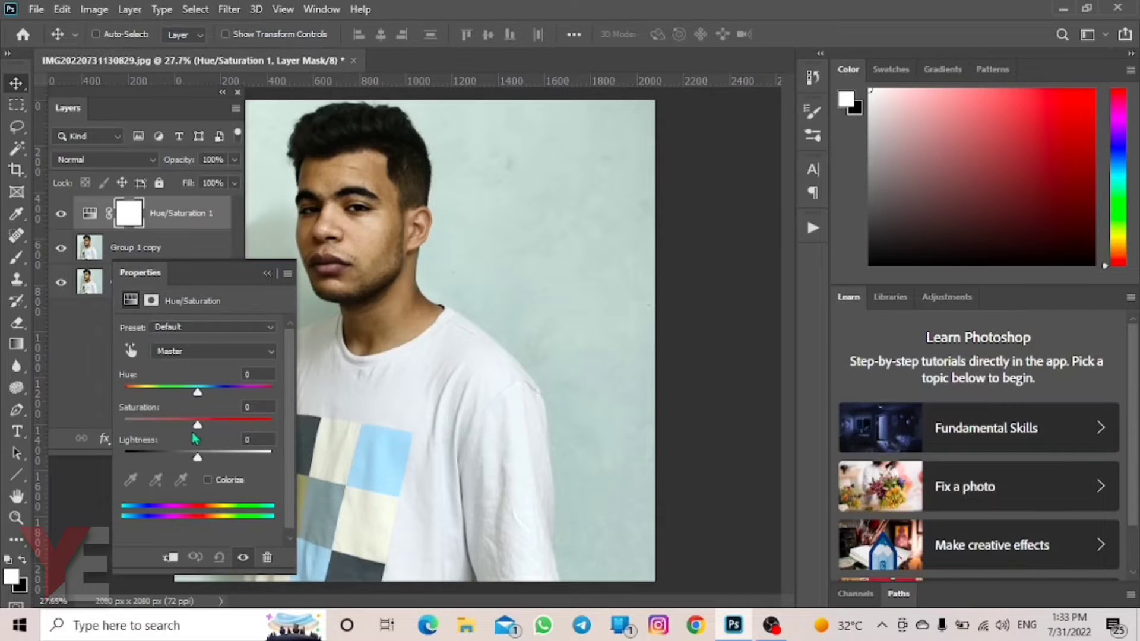
left_click_drag(180, 424, 123, 421)
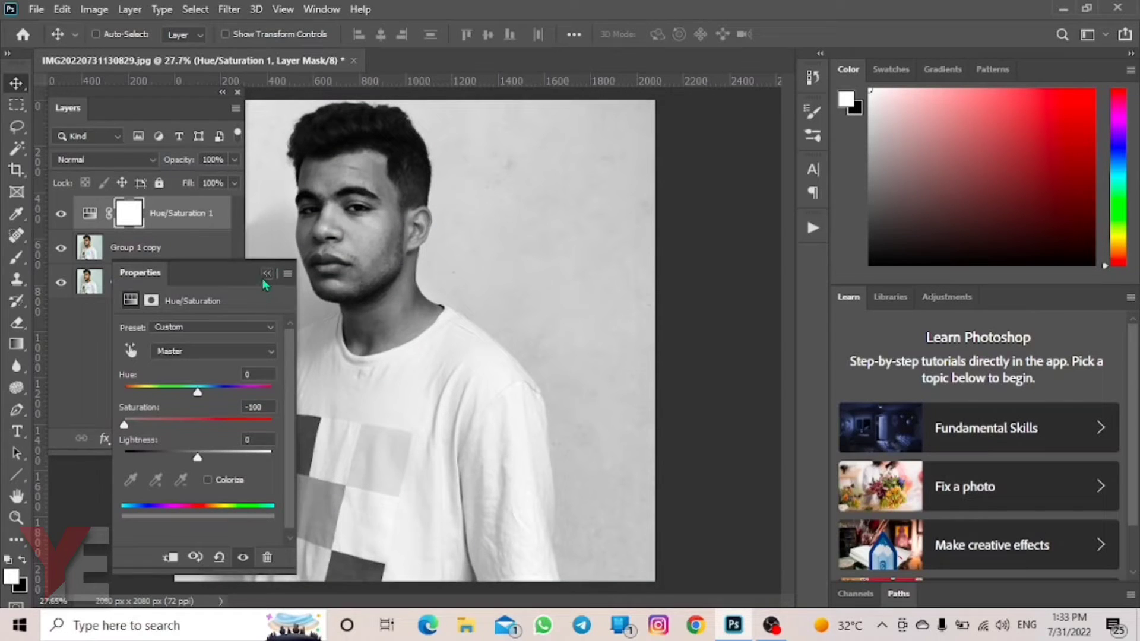
left_click(267, 274)
left_click(174, 257)
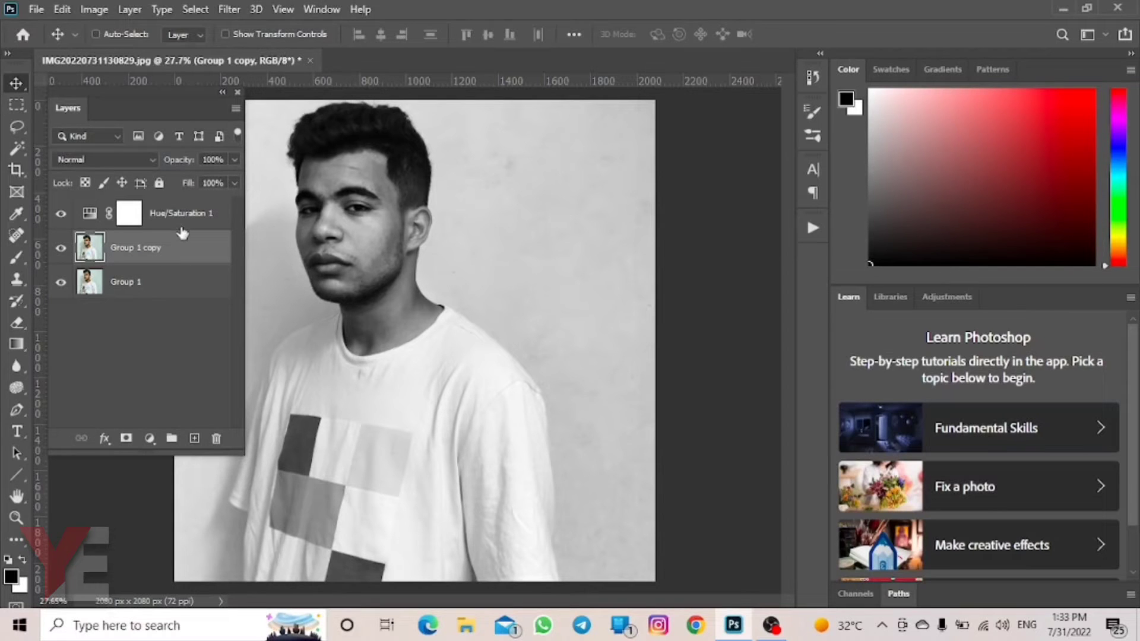
Invert Group 1 copy and set its blend mode to Color Dodge.
key("ctrl+i")
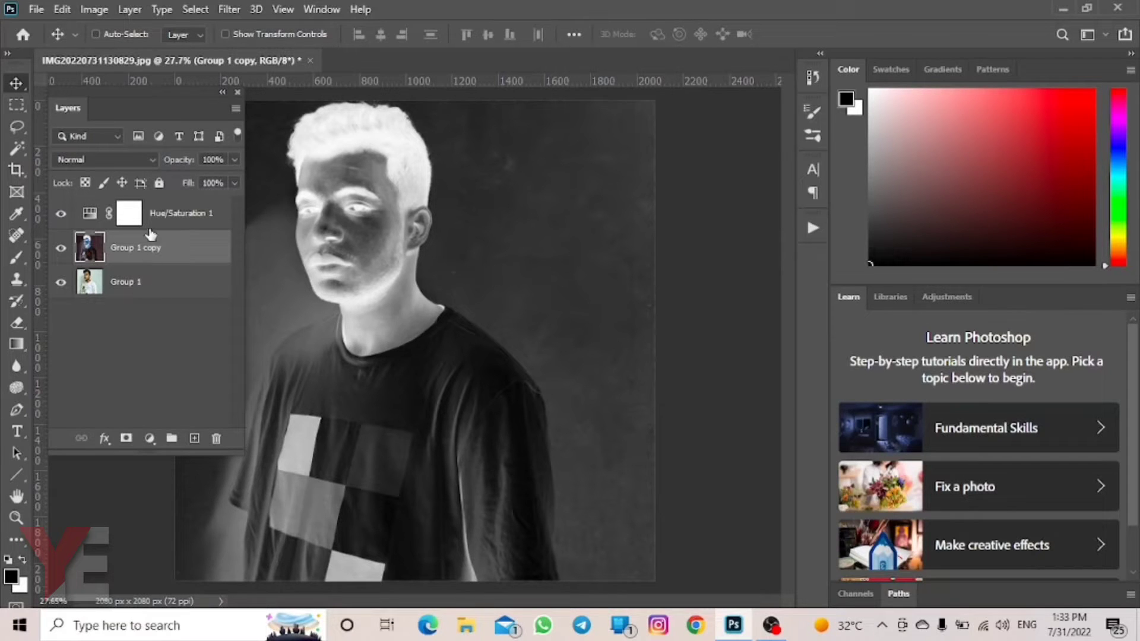
left_click(105, 162)
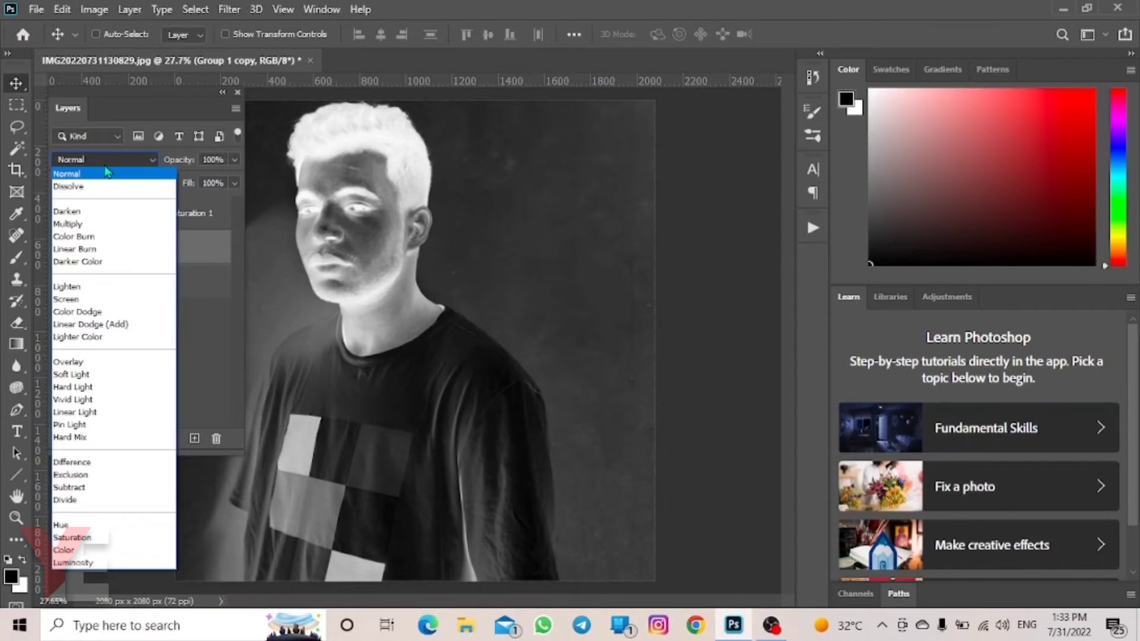
left_click(110, 312)
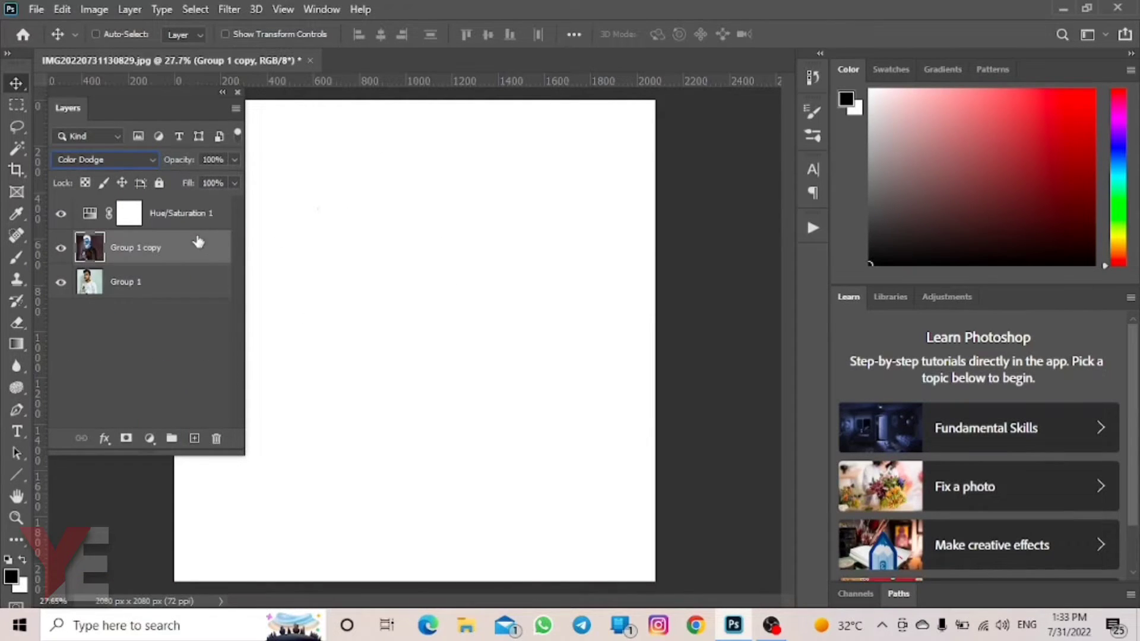
Apply a Gaussian Blur with an 8.8-pixel radius to the inverted Group 1 copy.
left_click(229, 9)
mouse_move(320, 198)
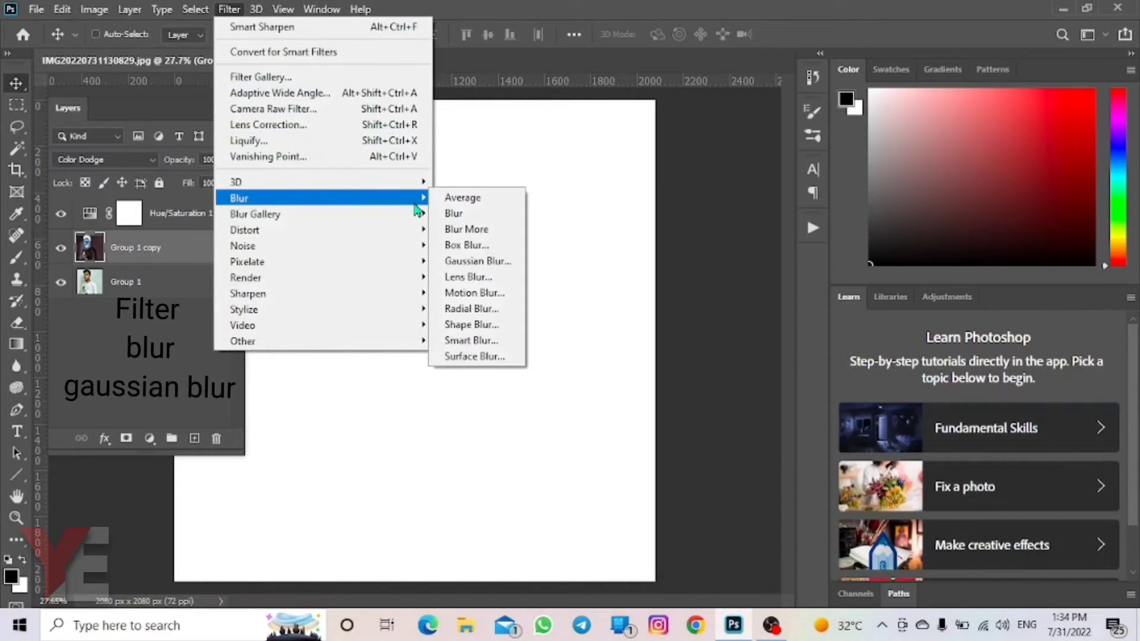
left_click(451, 267)
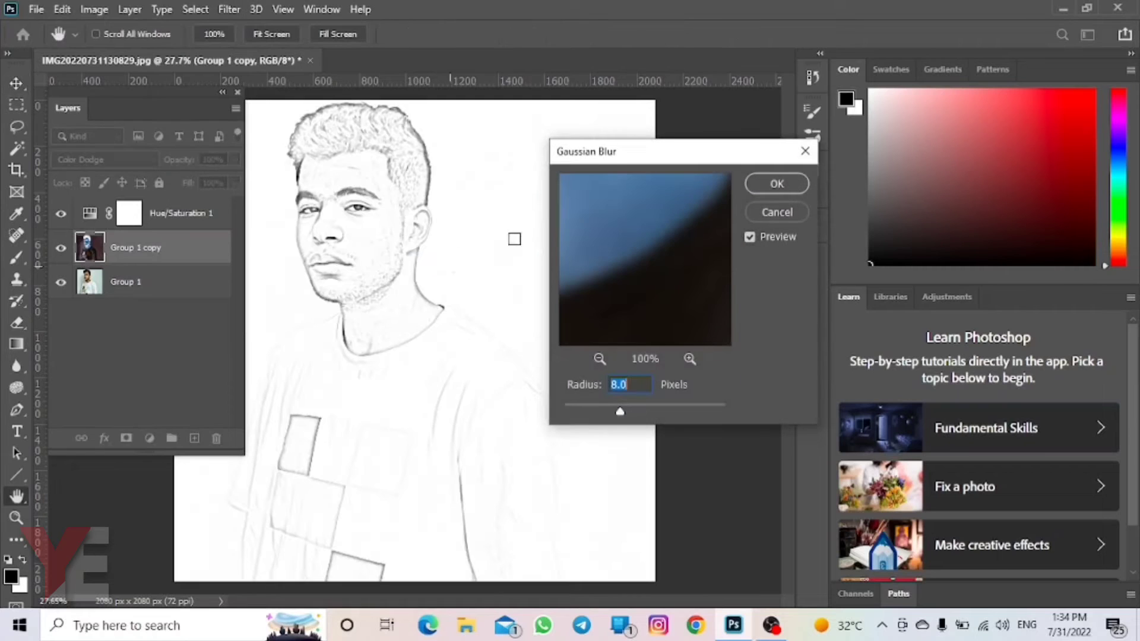
left_click_drag(611, 163, 71, 164)
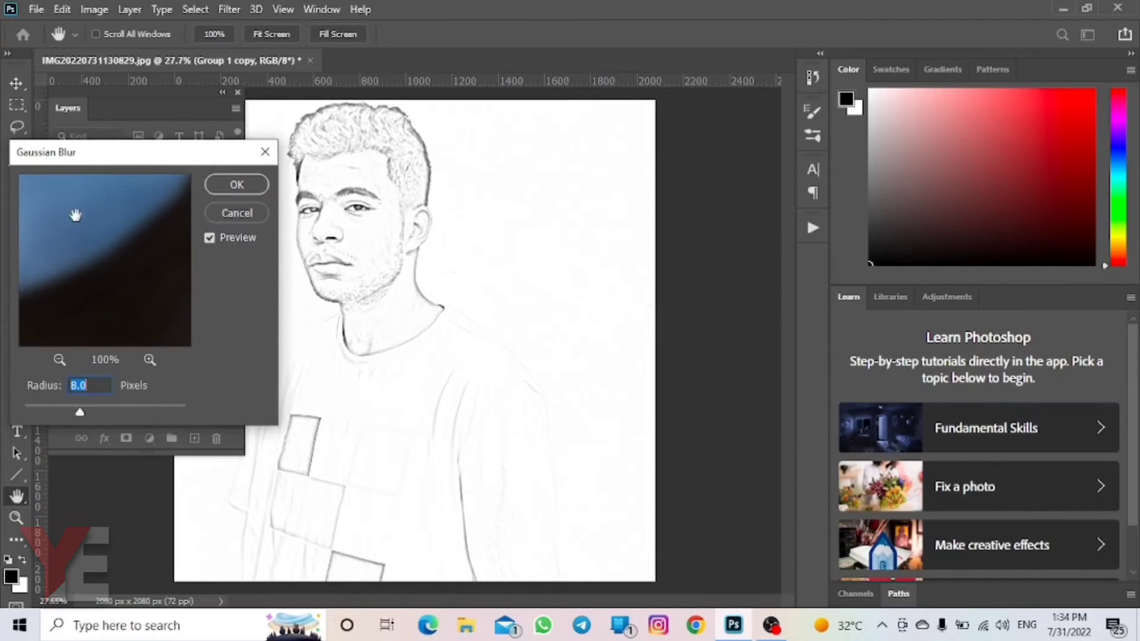
left_click_drag(82, 421, 103, 423)
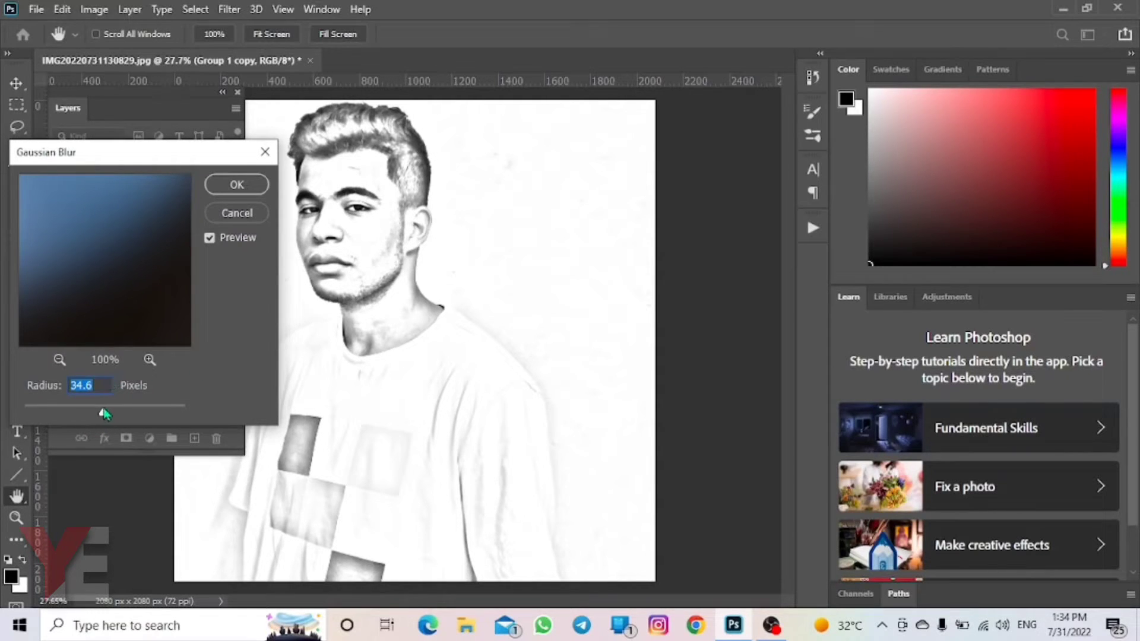
left_click_drag(104, 414, 85, 414)
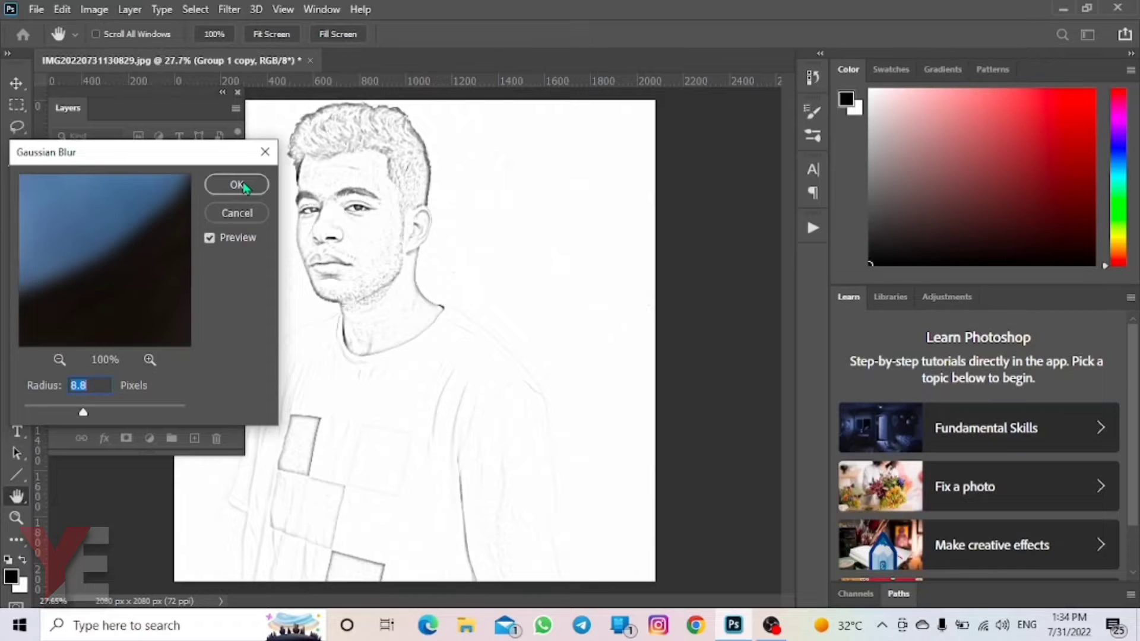
left_click(238, 186)
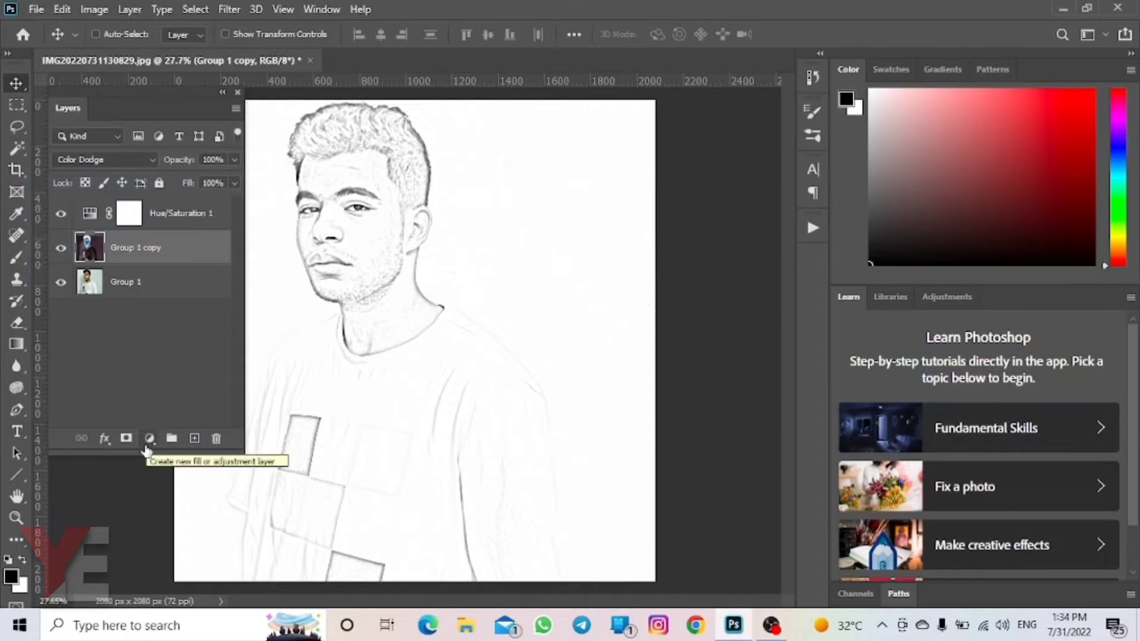
Add a Levels adjustment layer with the midtones set to 0.56.
left_click(149, 440)
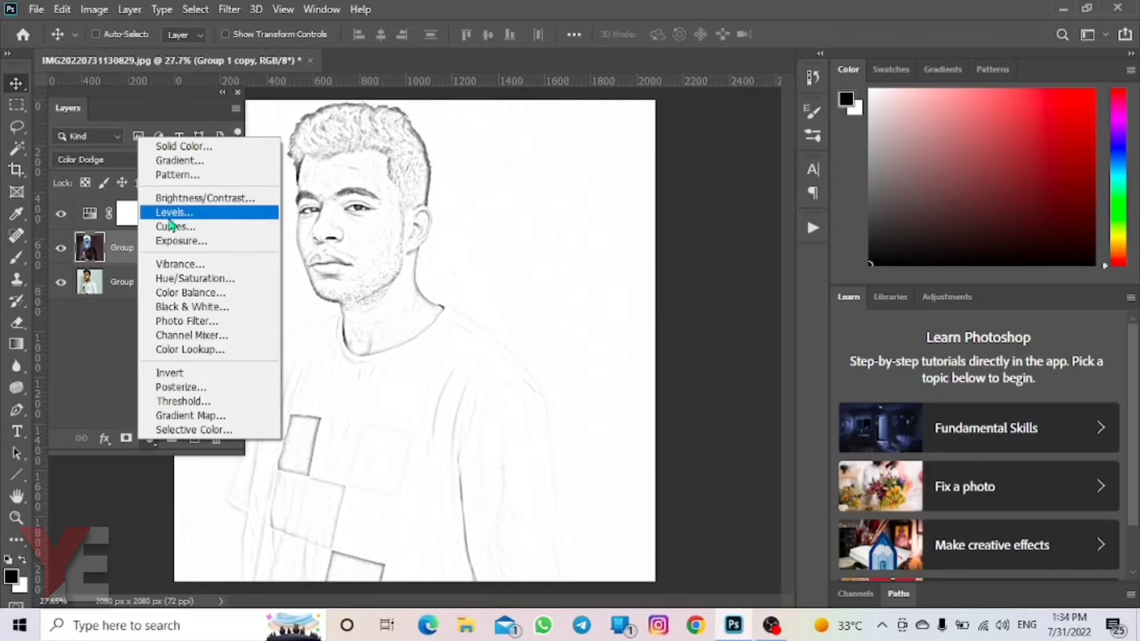
left_click(170, 216)
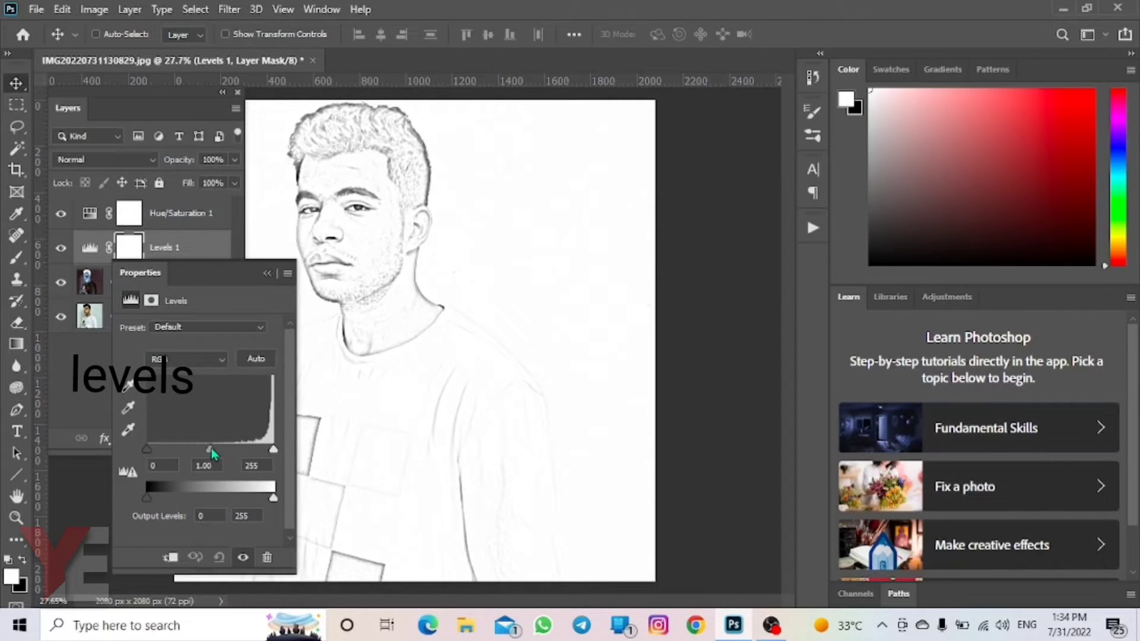
left_click_drag(209, 450, 240, 449)
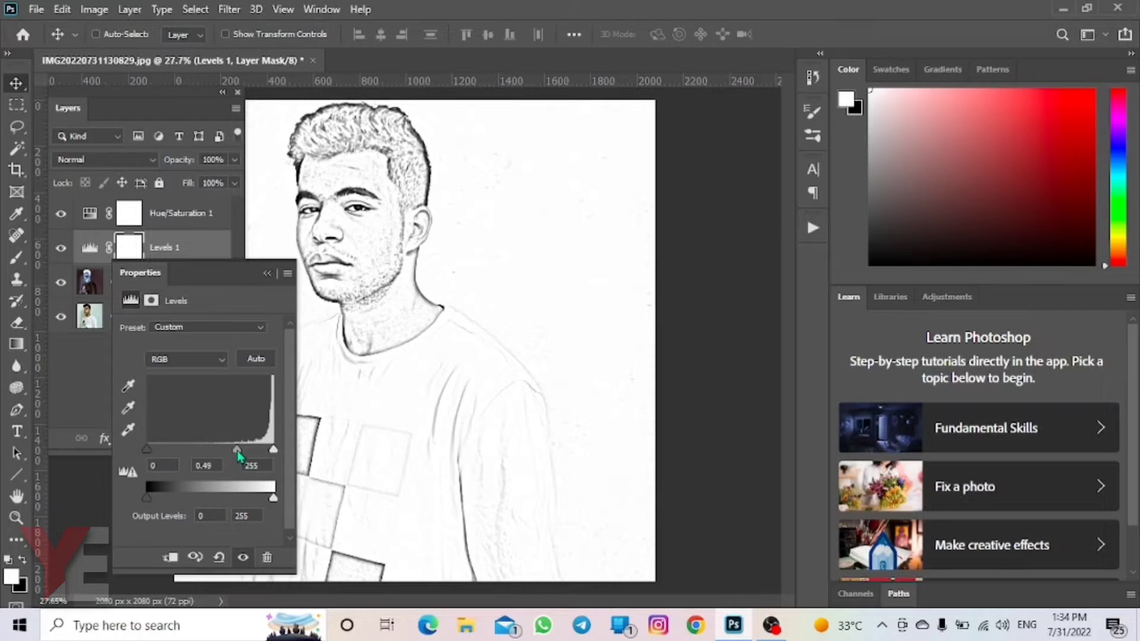
left_click_drag(238, 454, 233, 455)
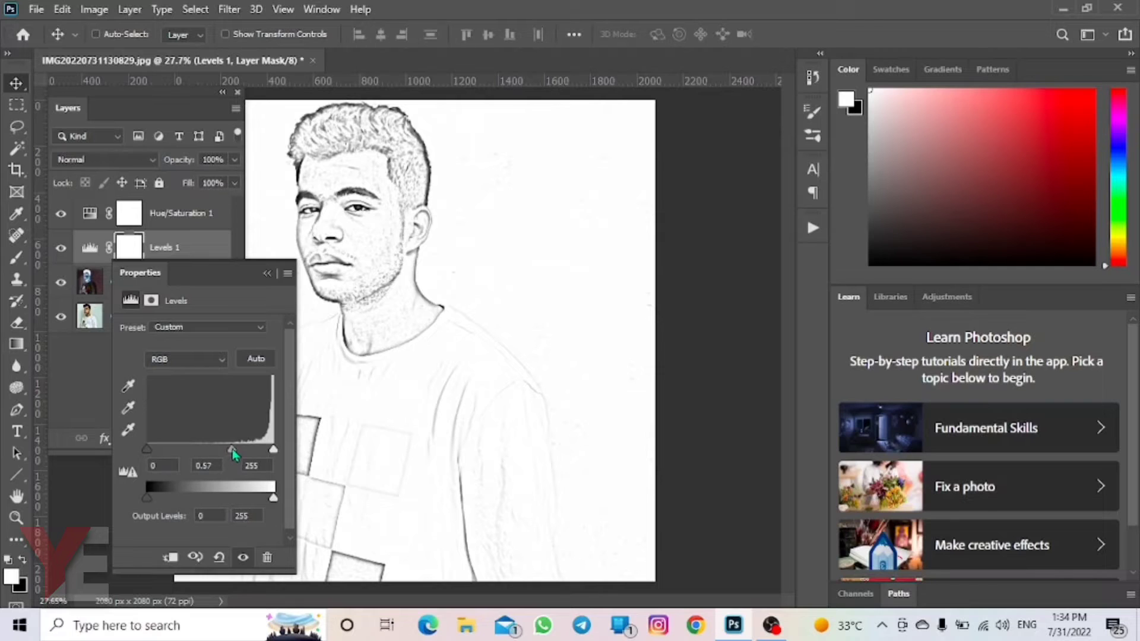
left_click(268, 275)
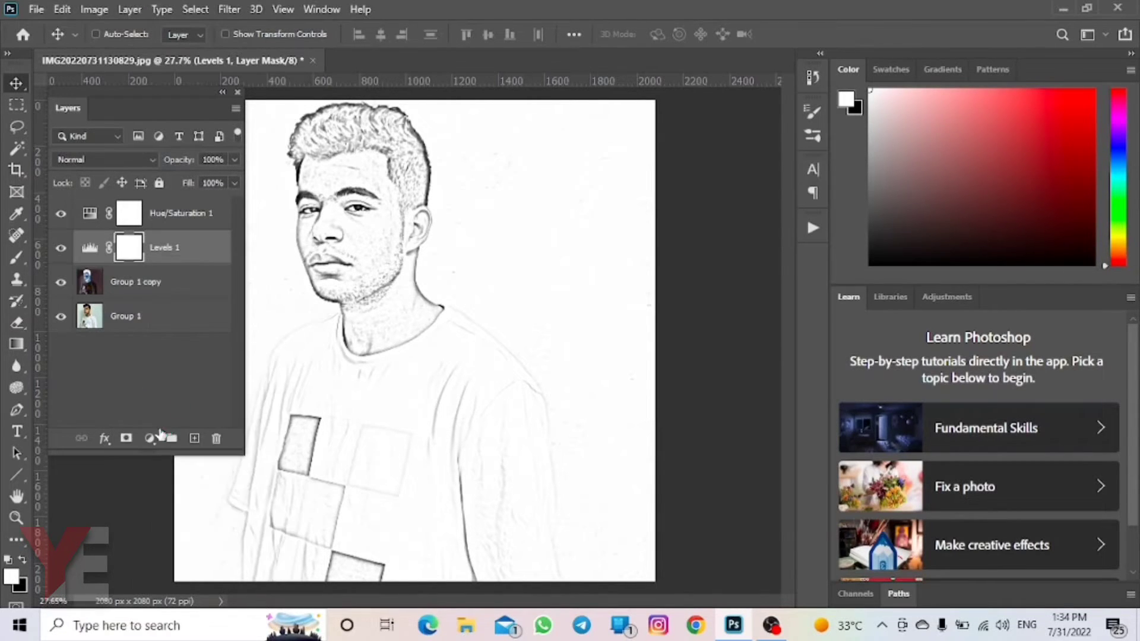
left_click(151, 438)
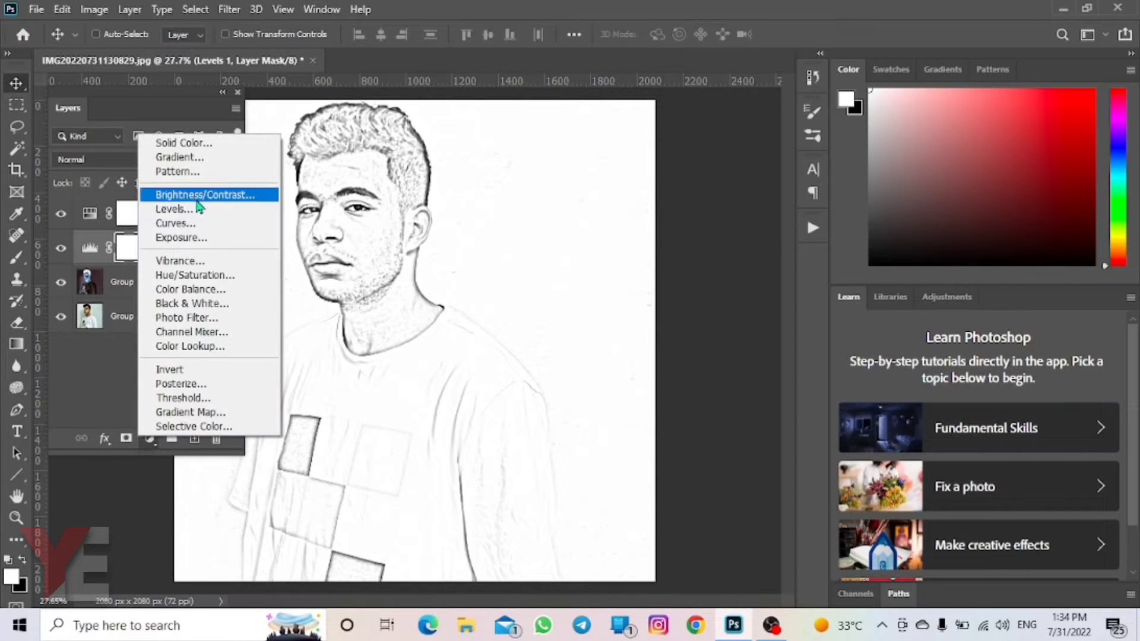
Add a Brightness/Contrast adjustment layer with Contrast at 25.
left_click(197, 196)
left_click_drag(198, 409, 225, 416)
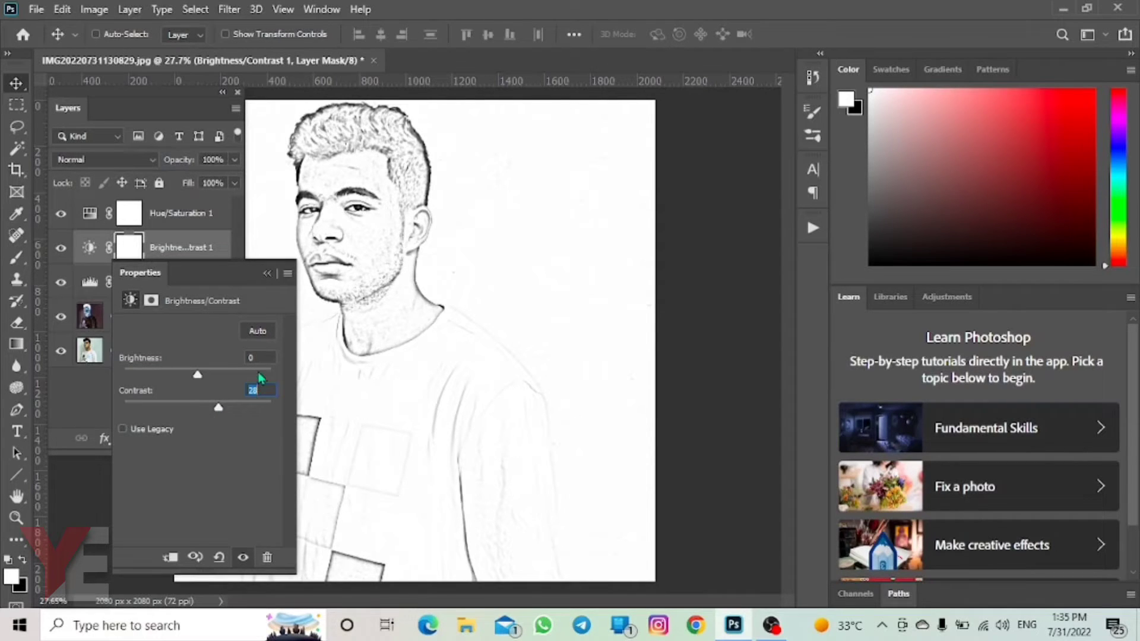
left_click(187, 212)
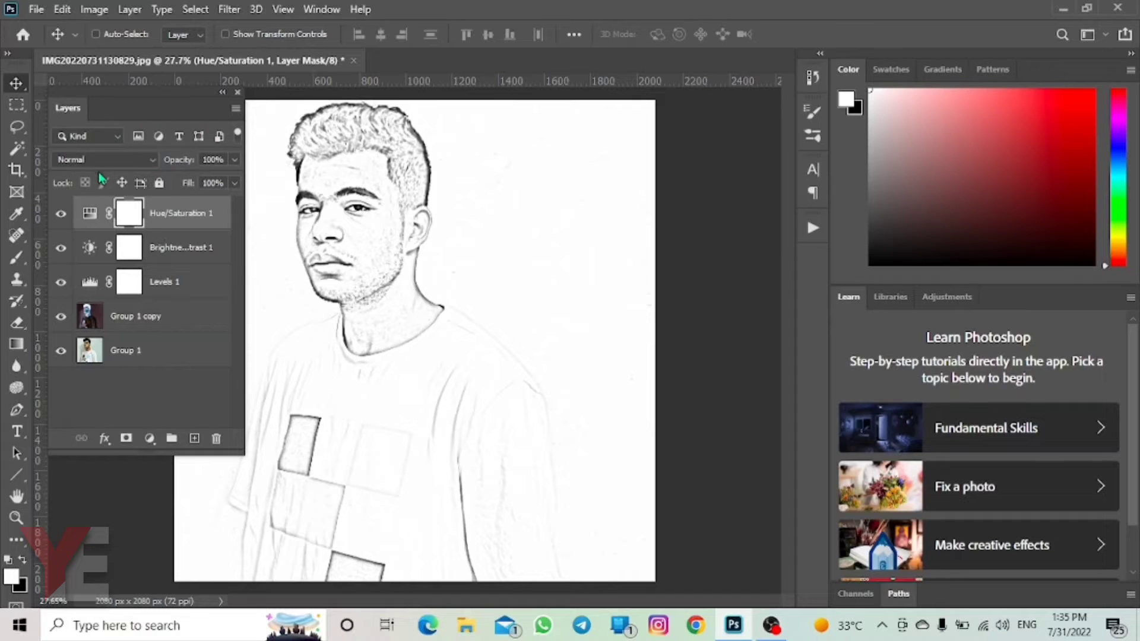
Stamp all visible layers into a new Layer 1 and convert it to a Smart Object.
key("ctrl+alt+shift+e")
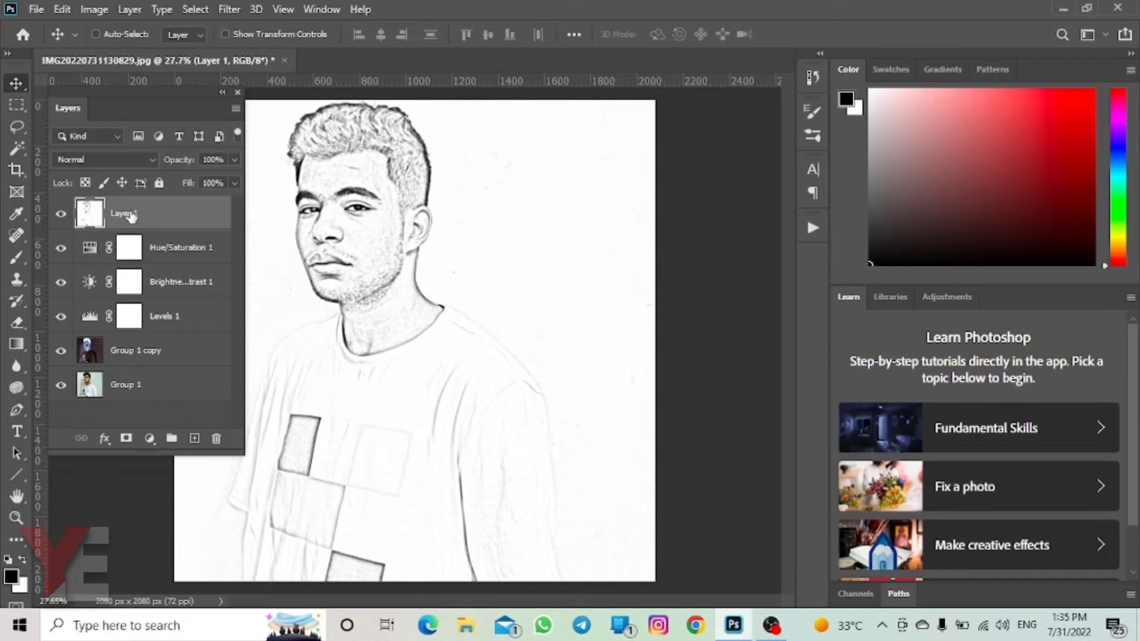
right_click(132, 217)
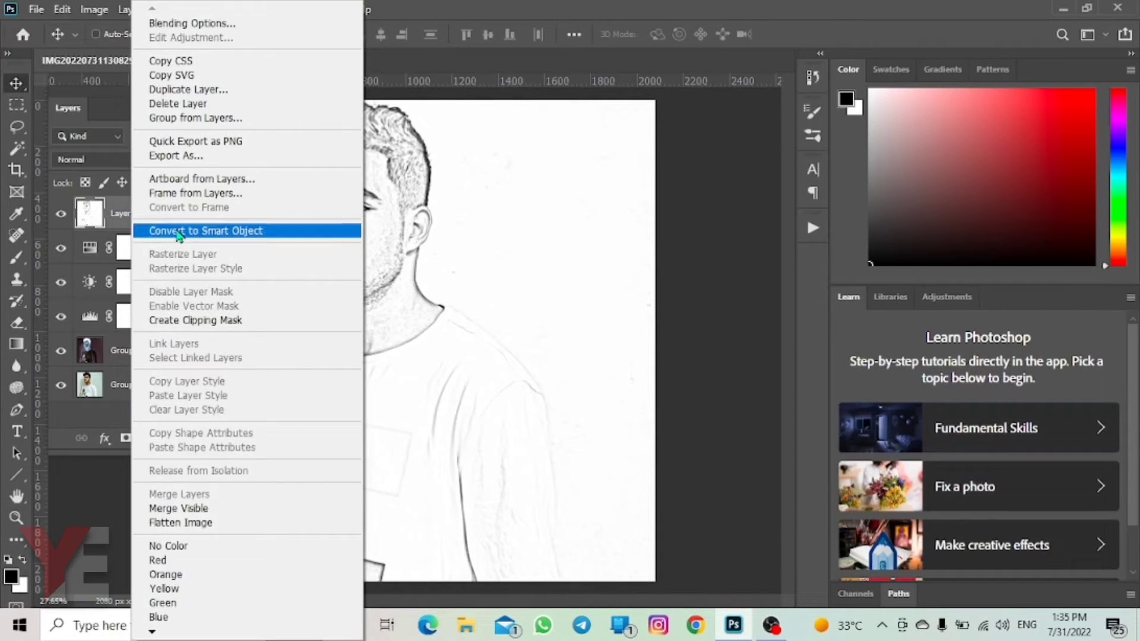
left_click(179, 233)
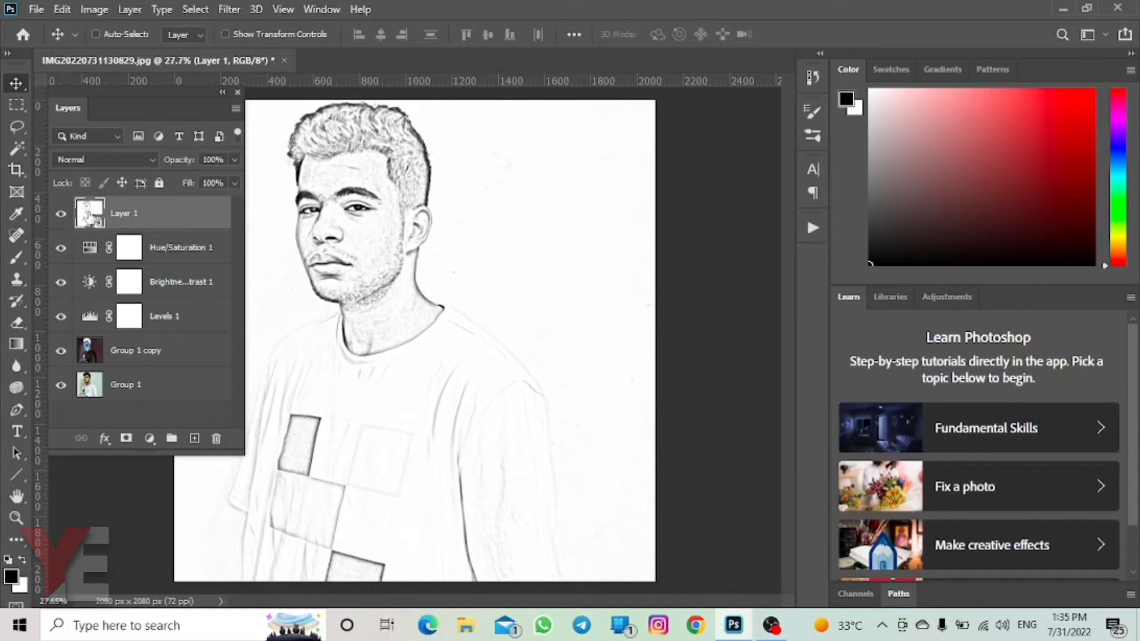
Apply an Add Noise smart filter to Layer 1, Gaussian, at about 9.64%.
left_click(229, 9)
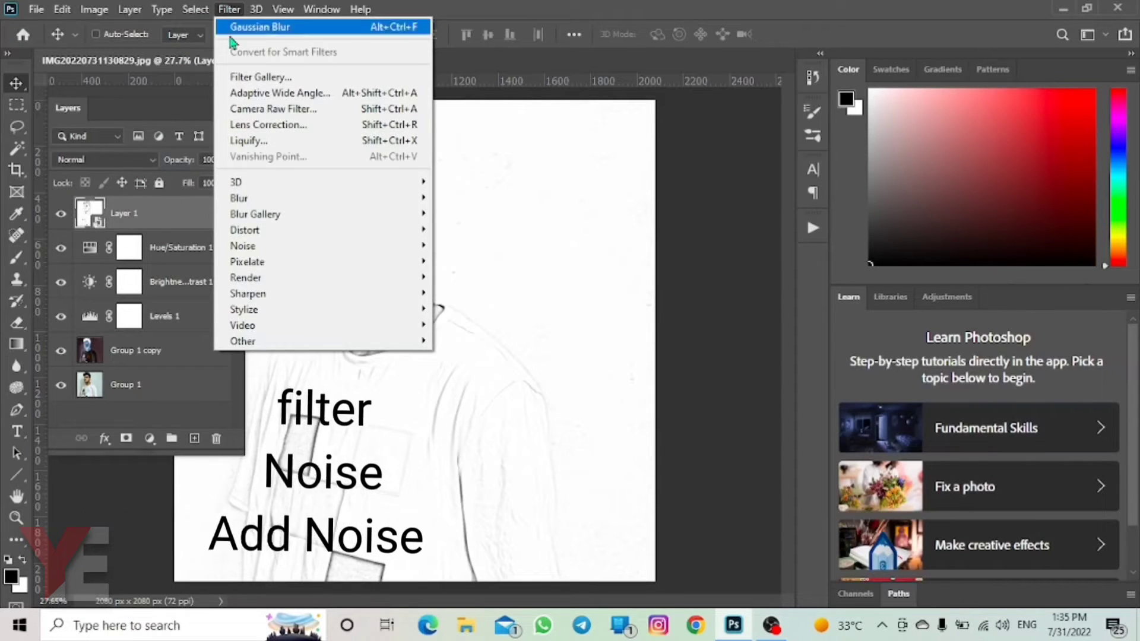
mouse_move(243, 246)
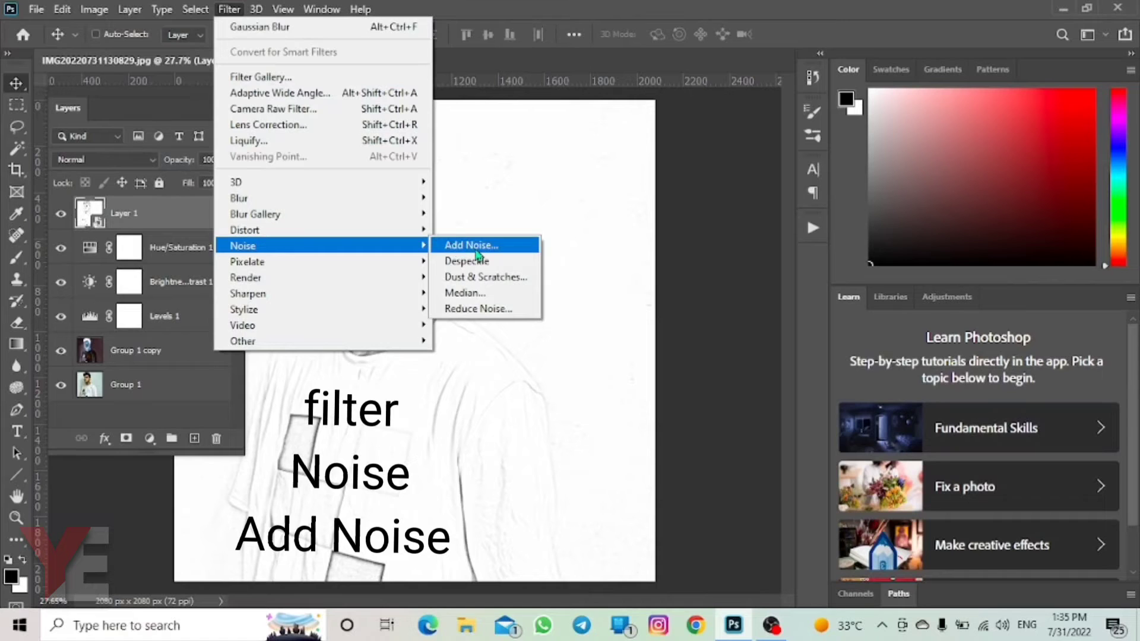
left_click(475, 251)
mouse_move(408, 236)
left_mouse_down()
mouse_move(168, 178)
mouse_move(168, 133)
mouse_move(651, 158)
mouse_move(235, 164)
mouse_move(160, 145)
mouse_move(196, 131)
left_mouse_up()
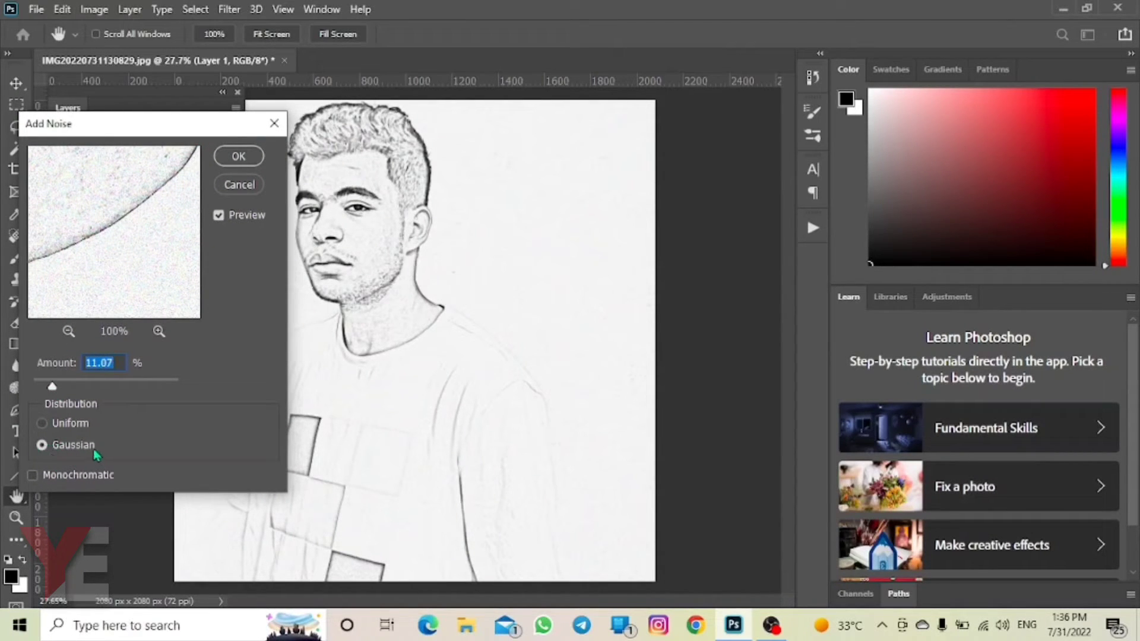
mouse_move(52, 392)
left_mouse_down()
mouse_move(37, 393)
mouse_move(50, 395)
left_mouse_up()
left_click_drag(50, 394, 53, 396)
left_click(240, 163)
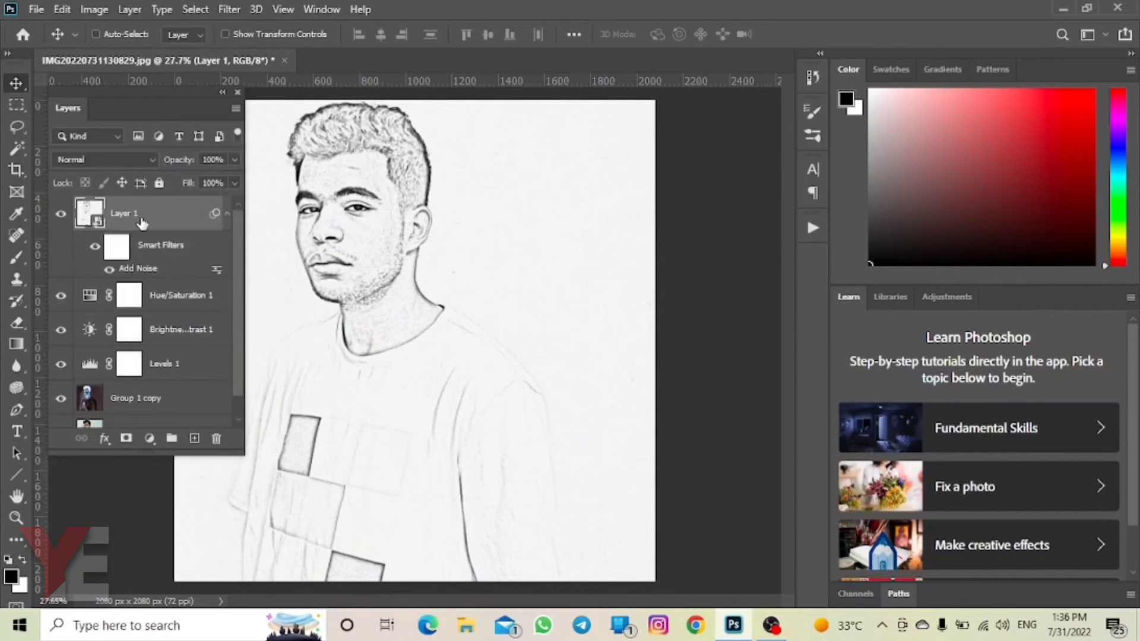
Apply Smart Sharpen at 197% amount, 1.8 px radius, 10% noise reduction, removing Gaussian Blur.
left_click(226, 10)
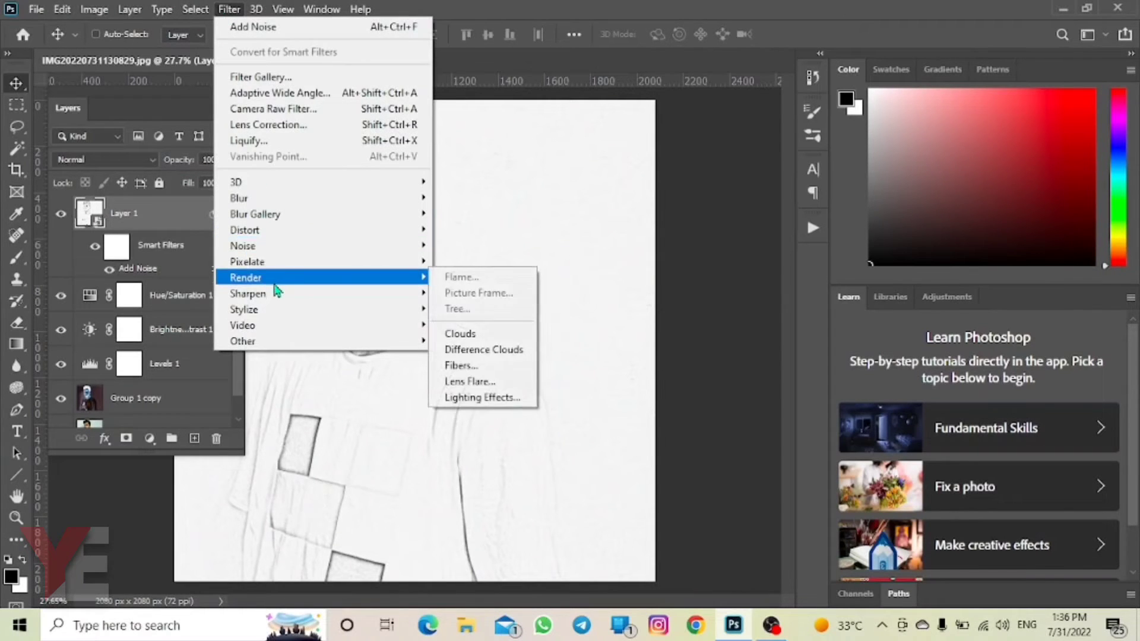
mouse_move(248, 294)
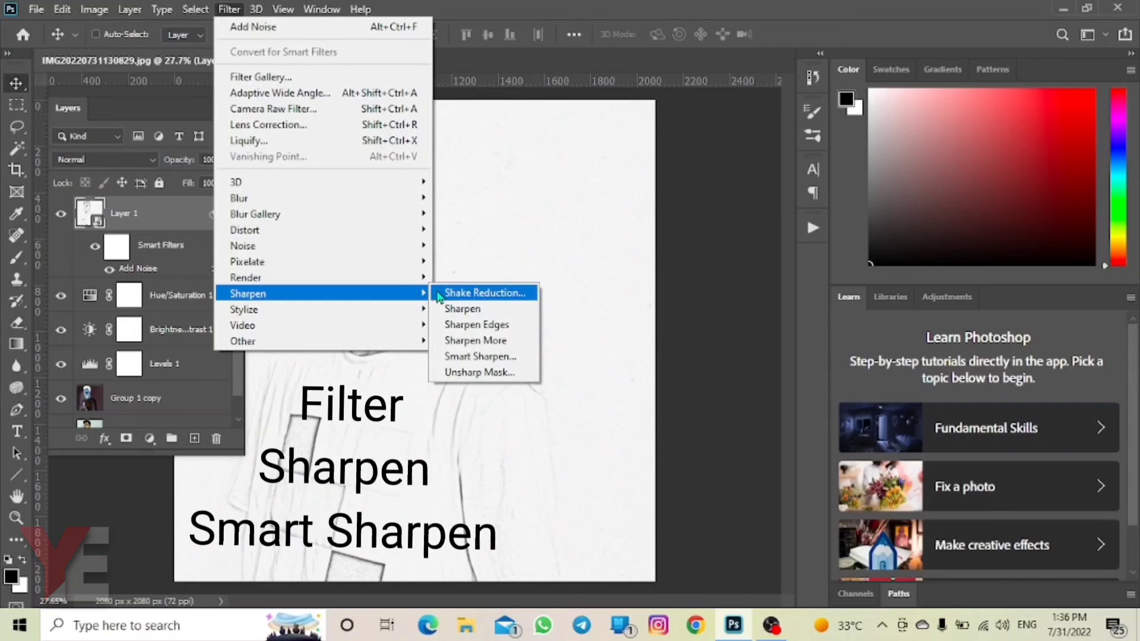
left_click(458, 356)
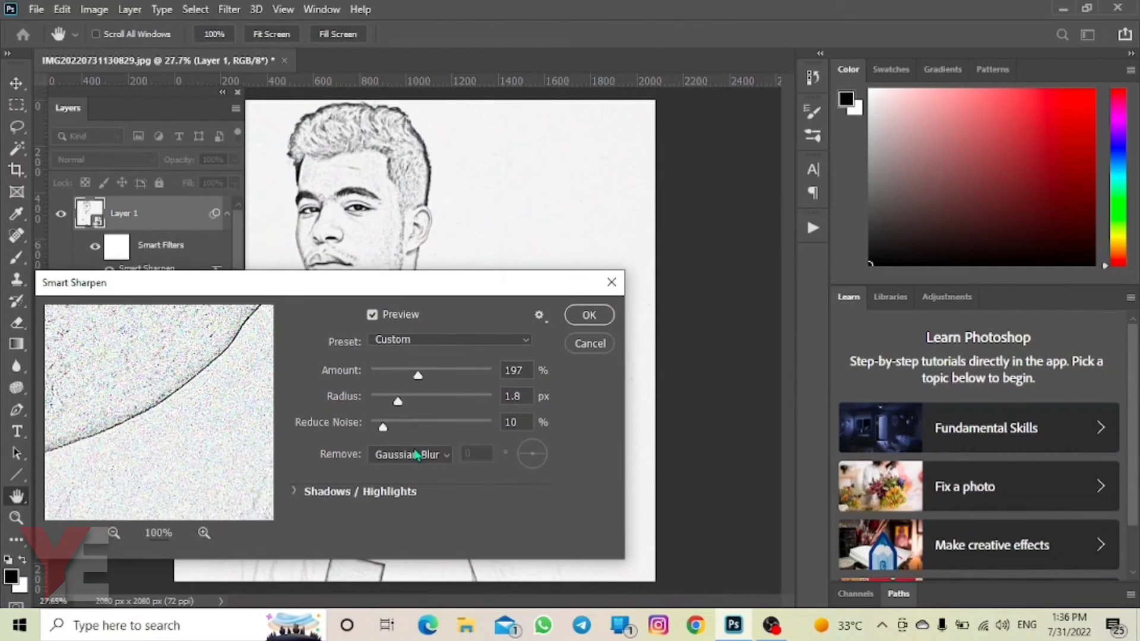
left_click(416, 459)
left_click(414, 455)
left_click_drag(422, 388, 423, 381)
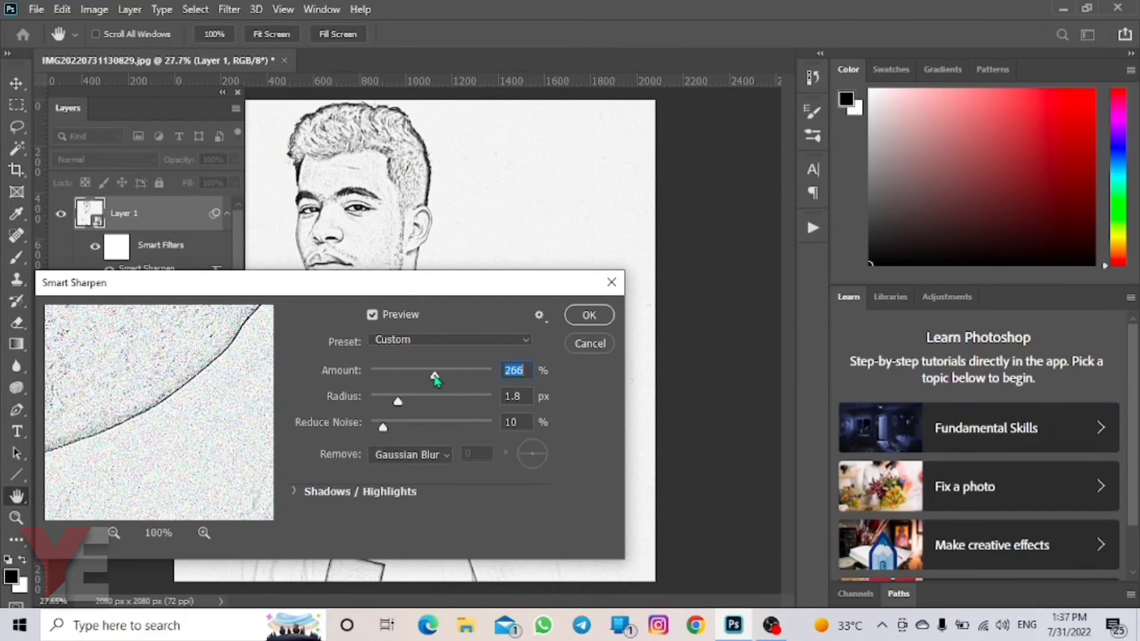
left_click(518, 364)
type("1")
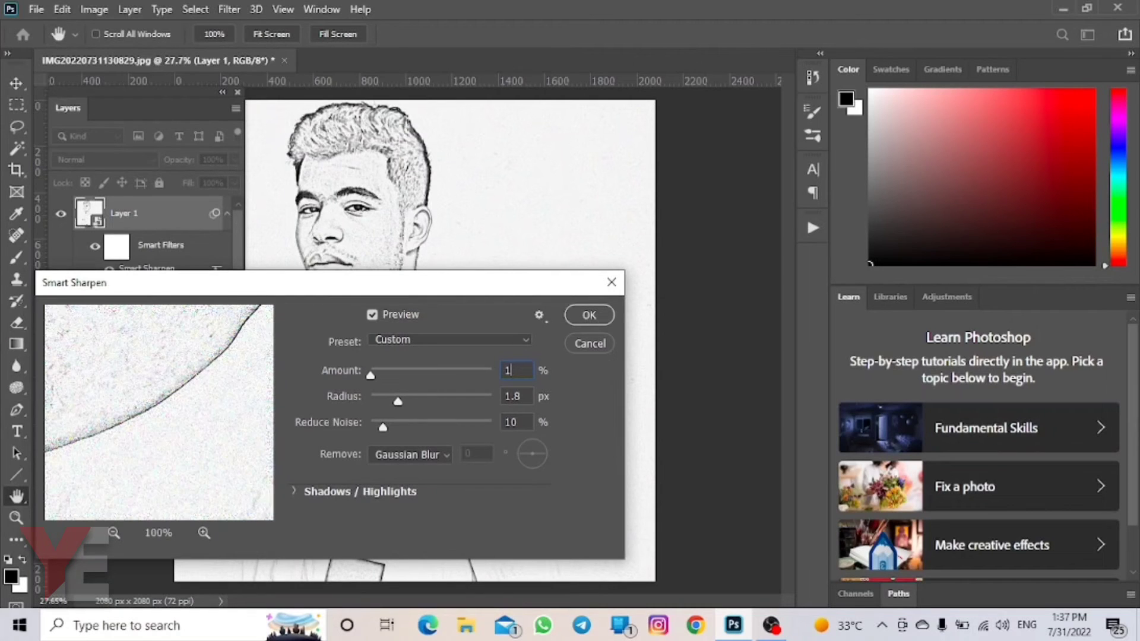
type("97")
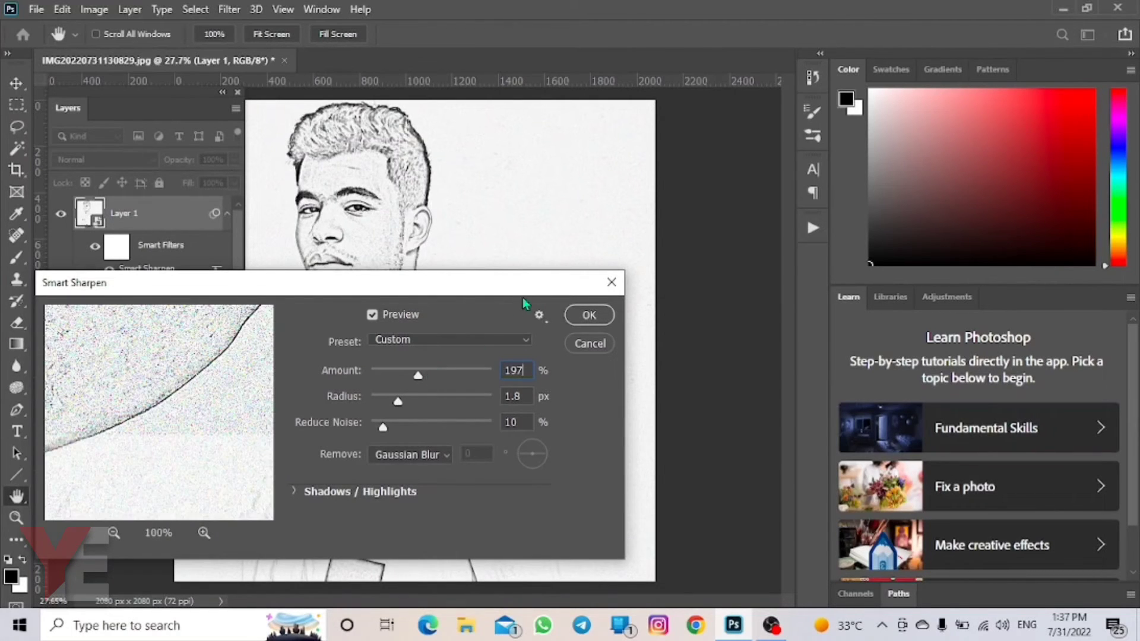
left_click(590, 318)
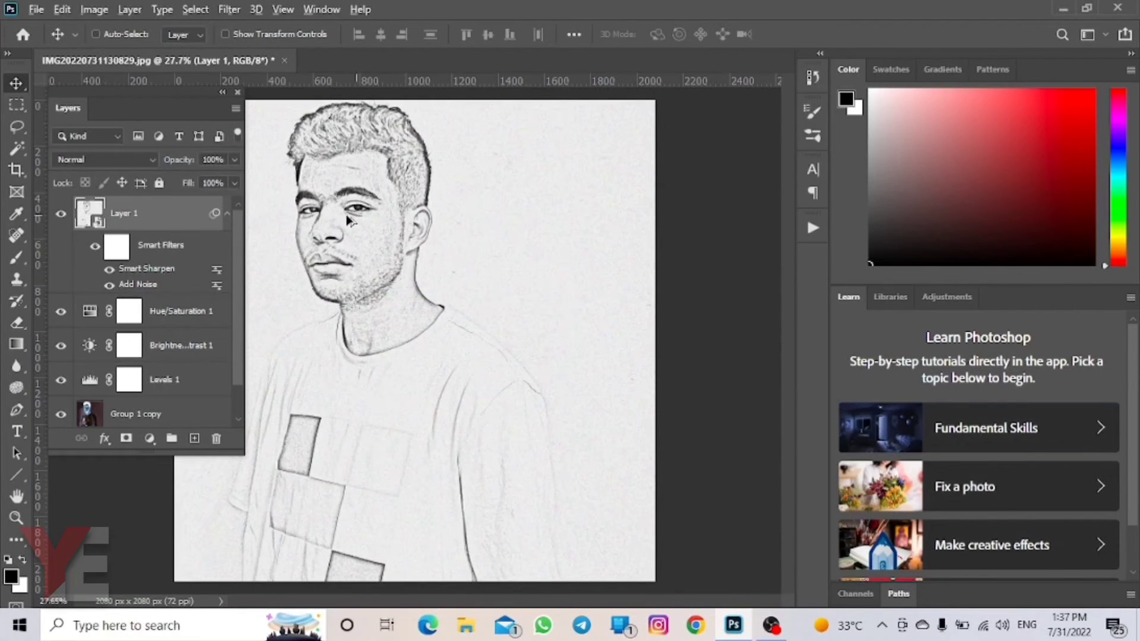
scroll(333, 214, "up", 3)
scroll(429, 199, "down", 2)
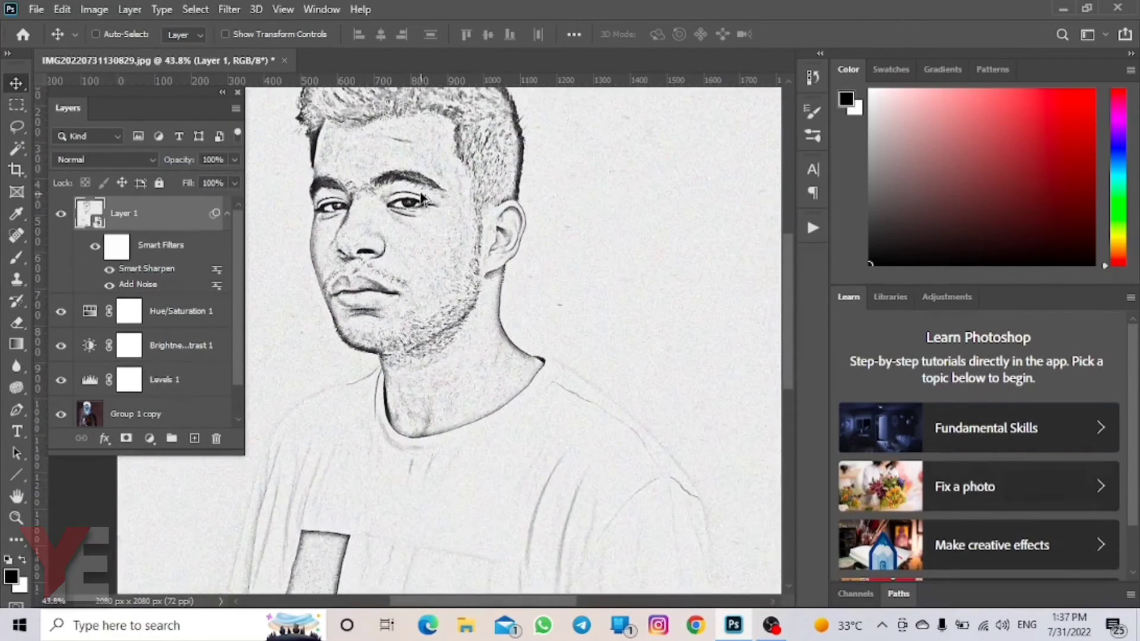
scroll(419, 152, "down", 1)
scroll(417, 169, "up", 2)
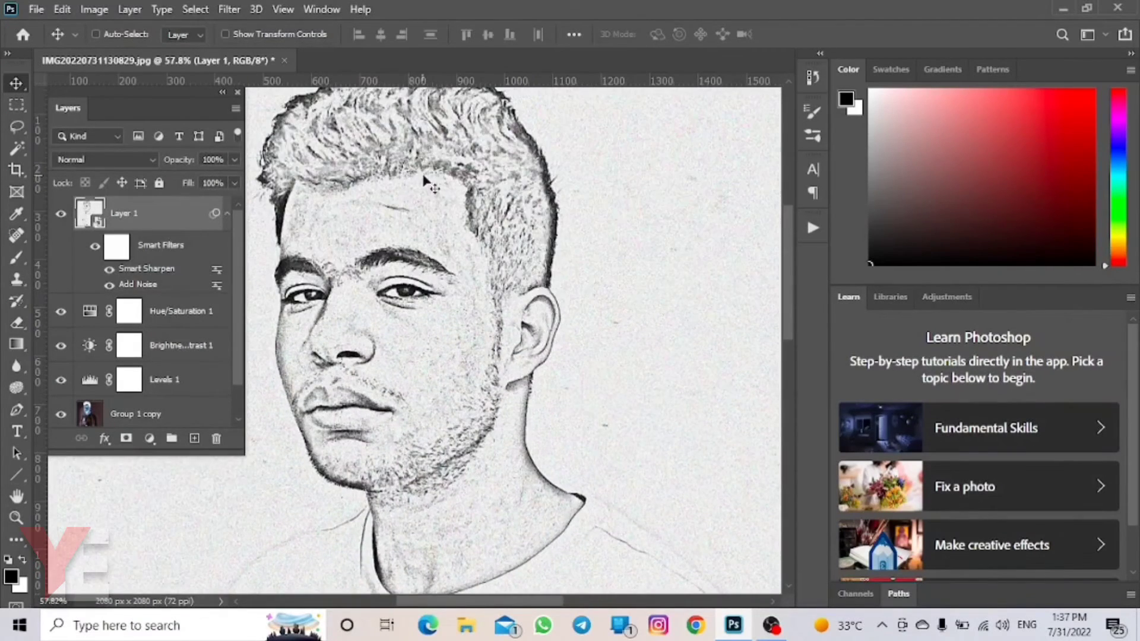
scroll(424, 205, "down", 1)
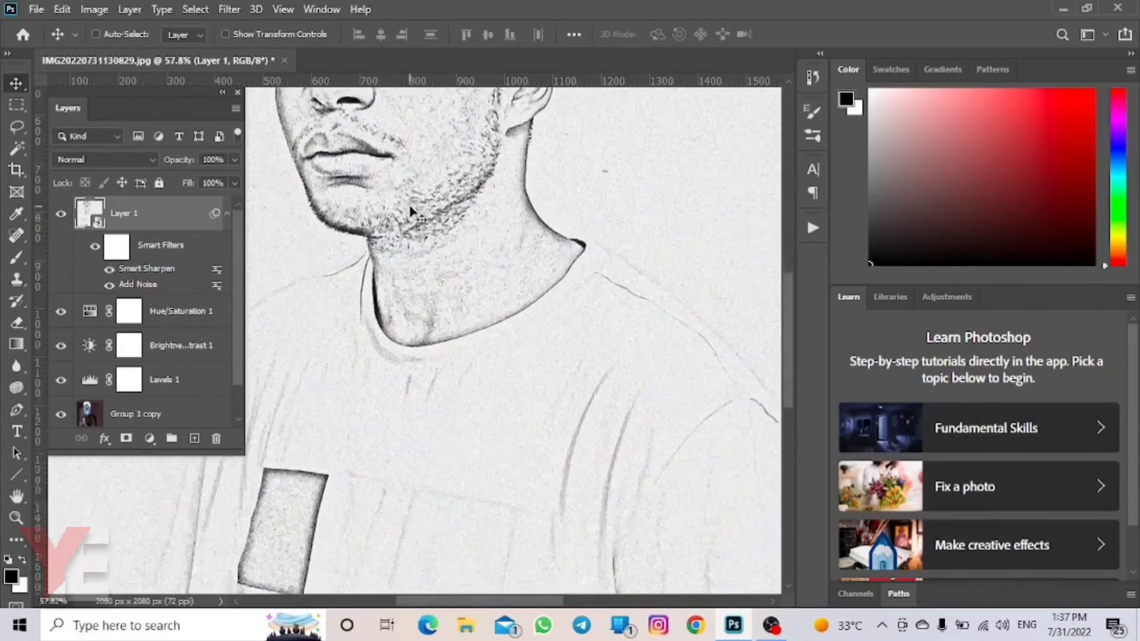
scroll(413, 199, "up", 1)
scroll(407, 196, "down", 3)
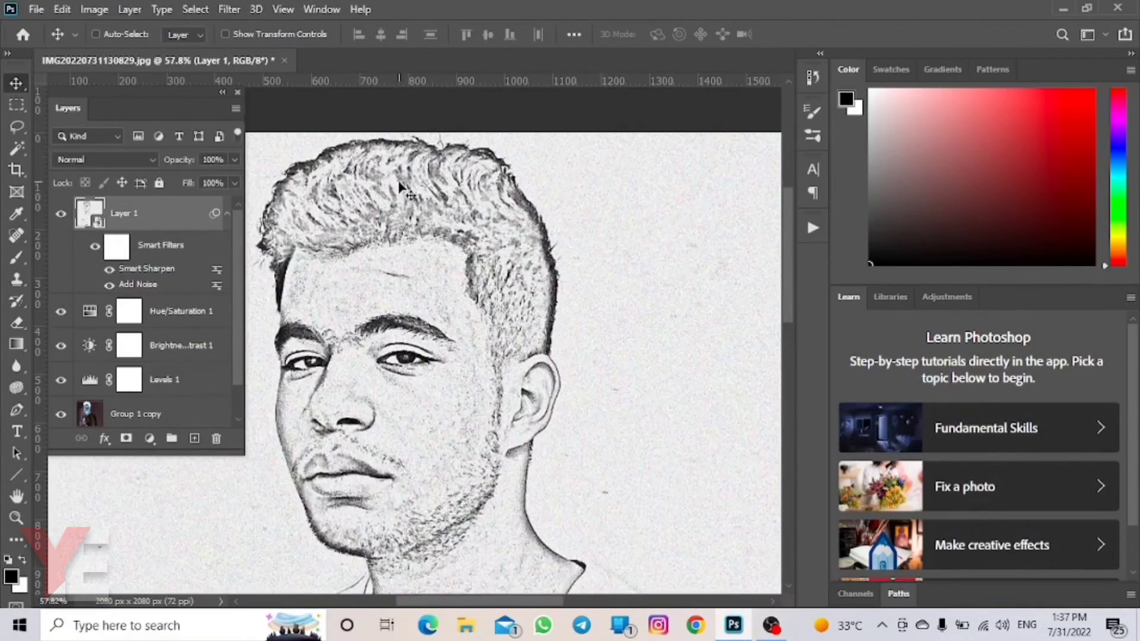
scroll(401, 191, "down", 2)
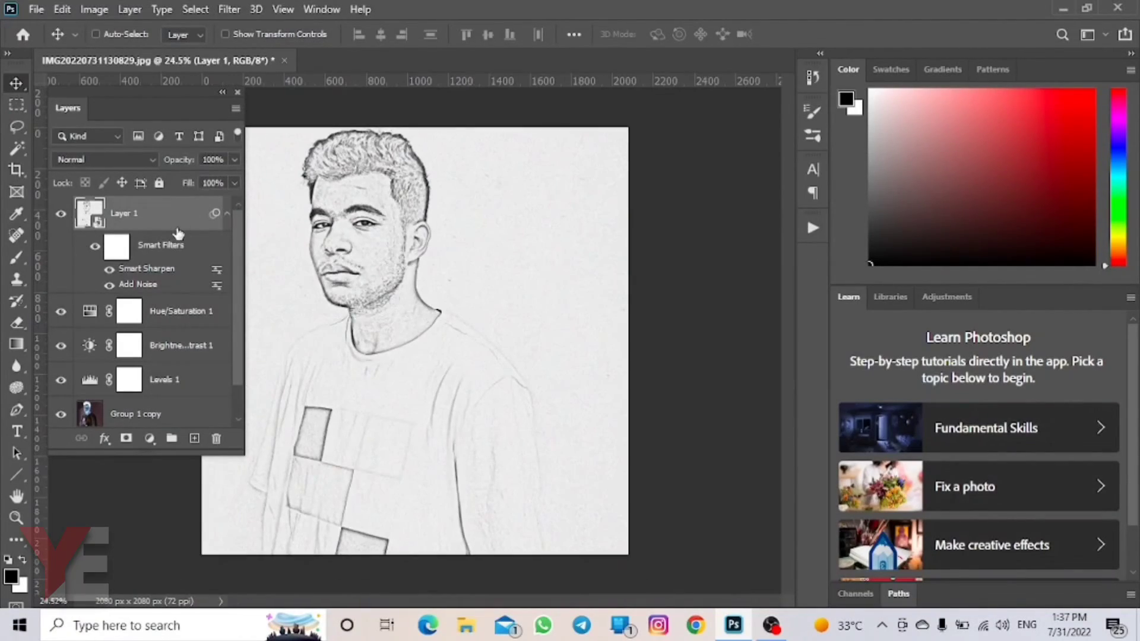
Group Layer 1 down through Group 1 copy into Group 2.
left_click(169, 312, "shift")
left_click(192, 360, "shift")
left_click(193, 385, "shift")
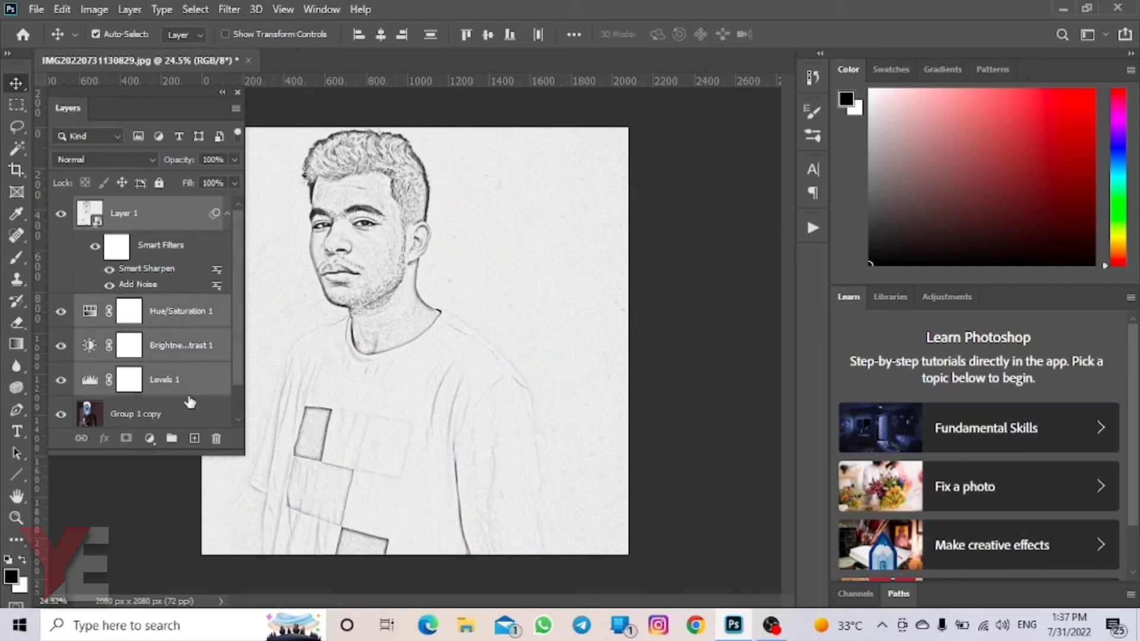
left_click(190, 414, "shift")
scroll(198, 389, "down", 1)
scroll(198, 372, "up", 1)
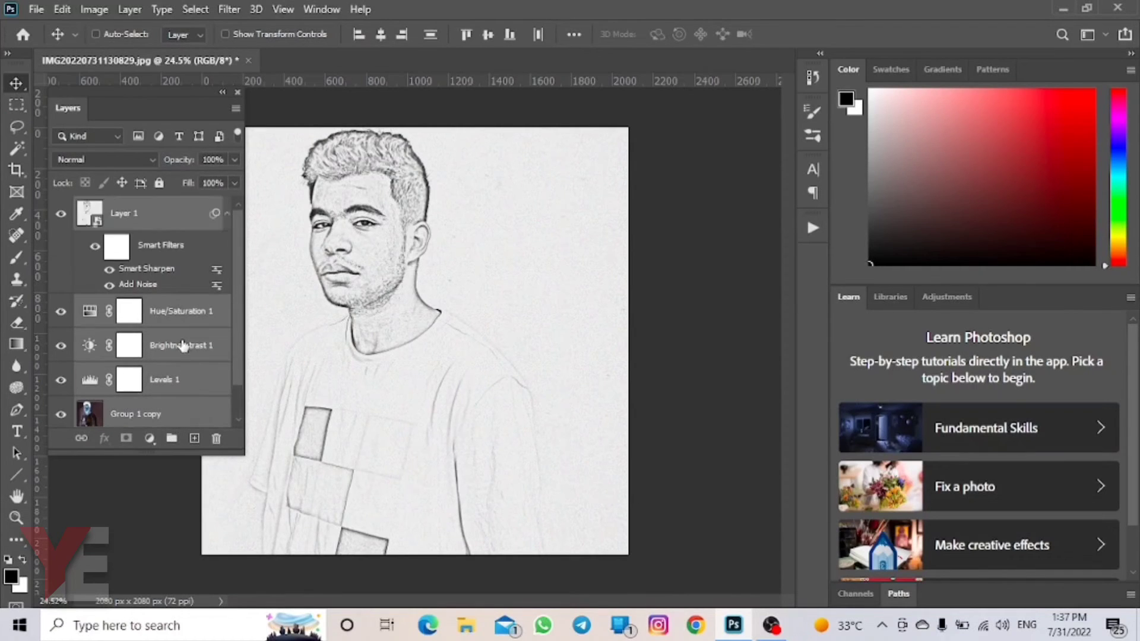
key("ctrl+g")
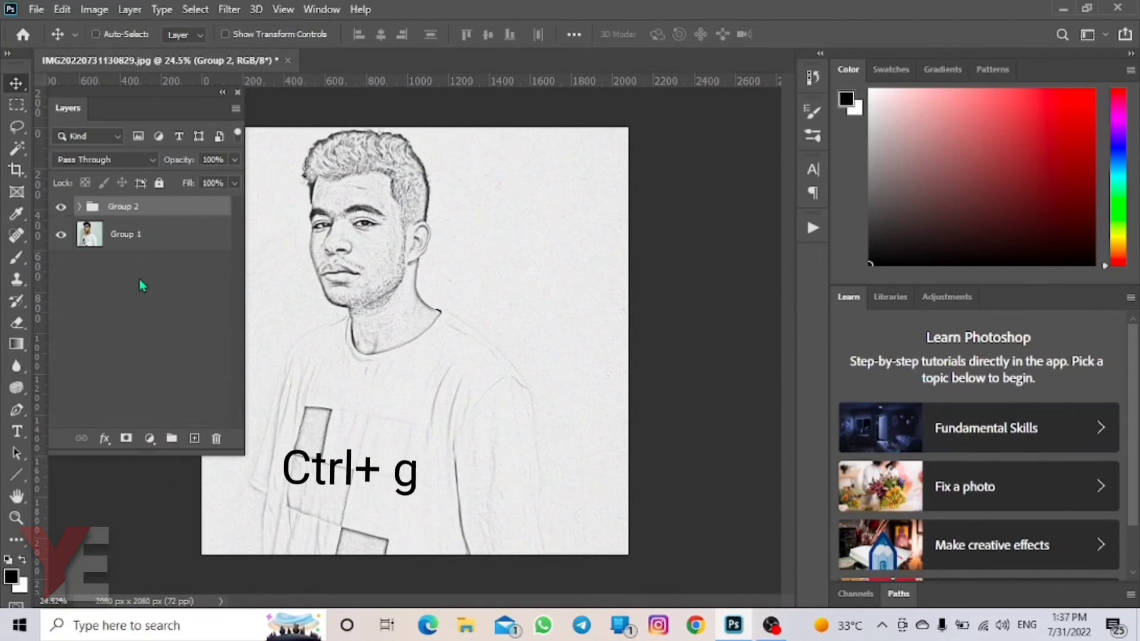
Hide Group 2 to compare against the original colour portrait.
left_click(61, 207)
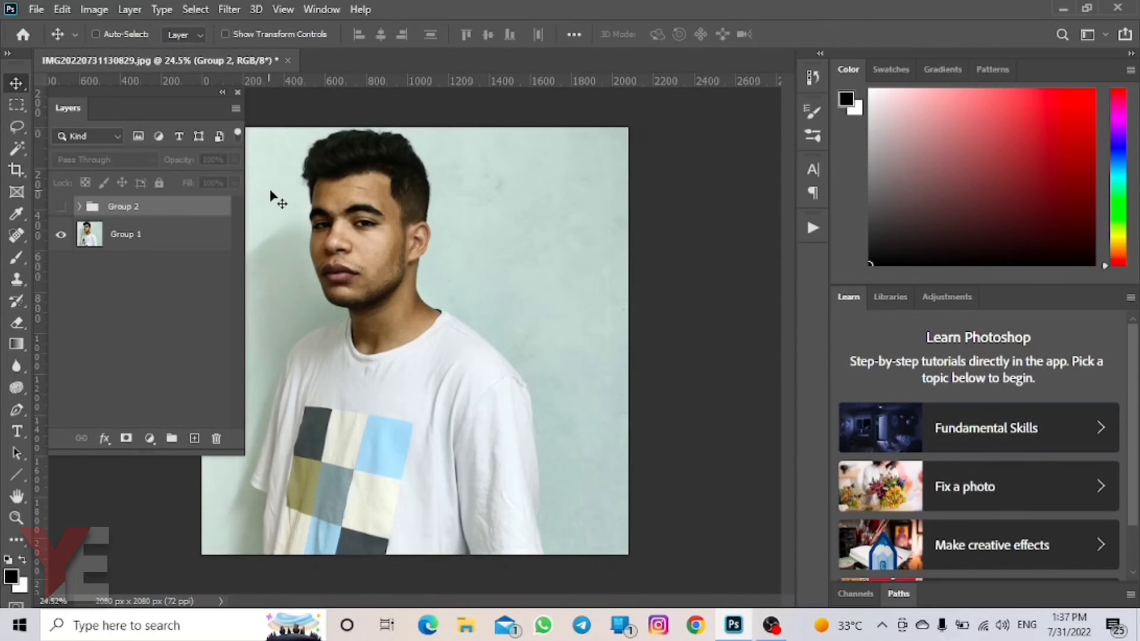
scroll(347, 202, "up", 2)
scroll(347, 202, "down", 1)
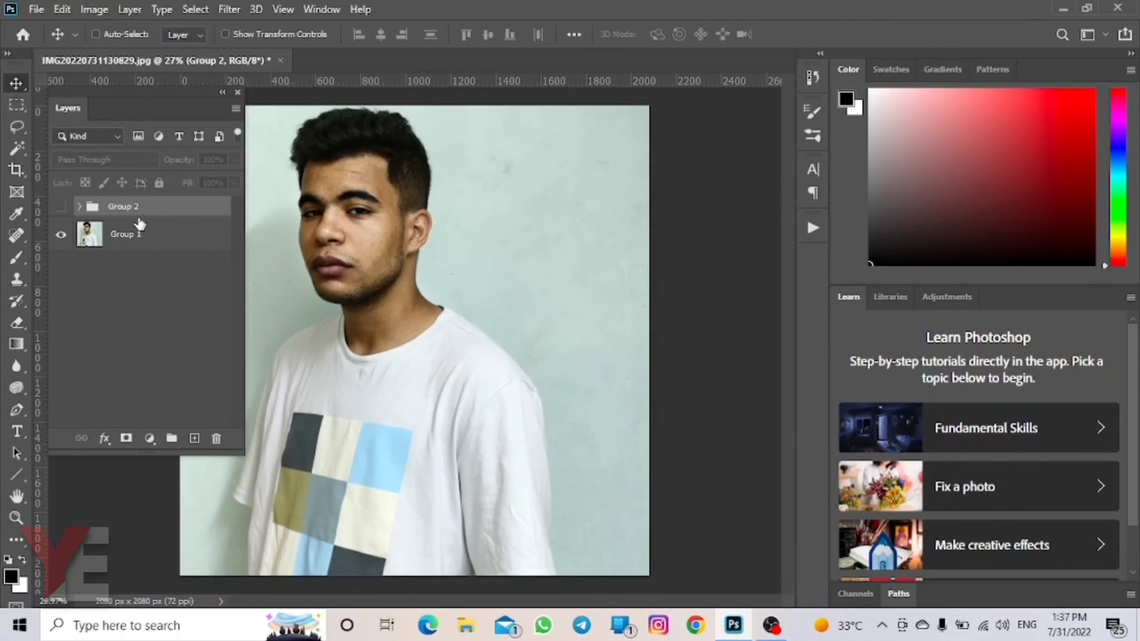
Show Group 2 again and zoom in and out to review the finished pencil sketch.
left_click(61, 208)
scroll(356, 190, "up", 2)
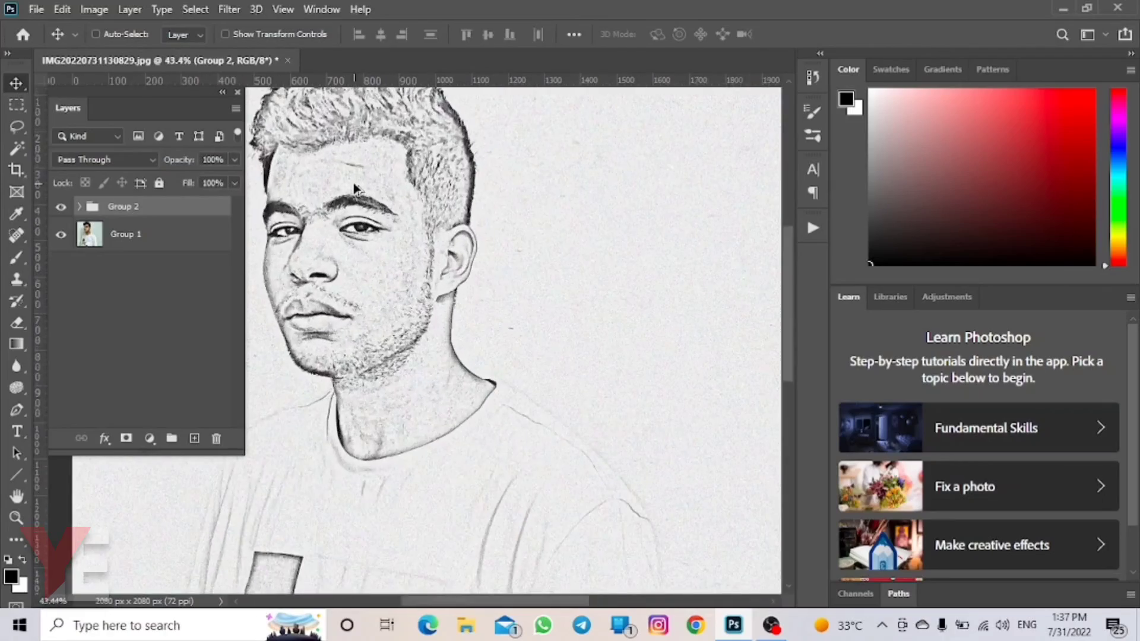
scroll(351, 185, "up", 2)
scroll(351, 185, "up", 1)
scroll(362, 178, "down", 2)
scroll(379, 165, "up", 1)
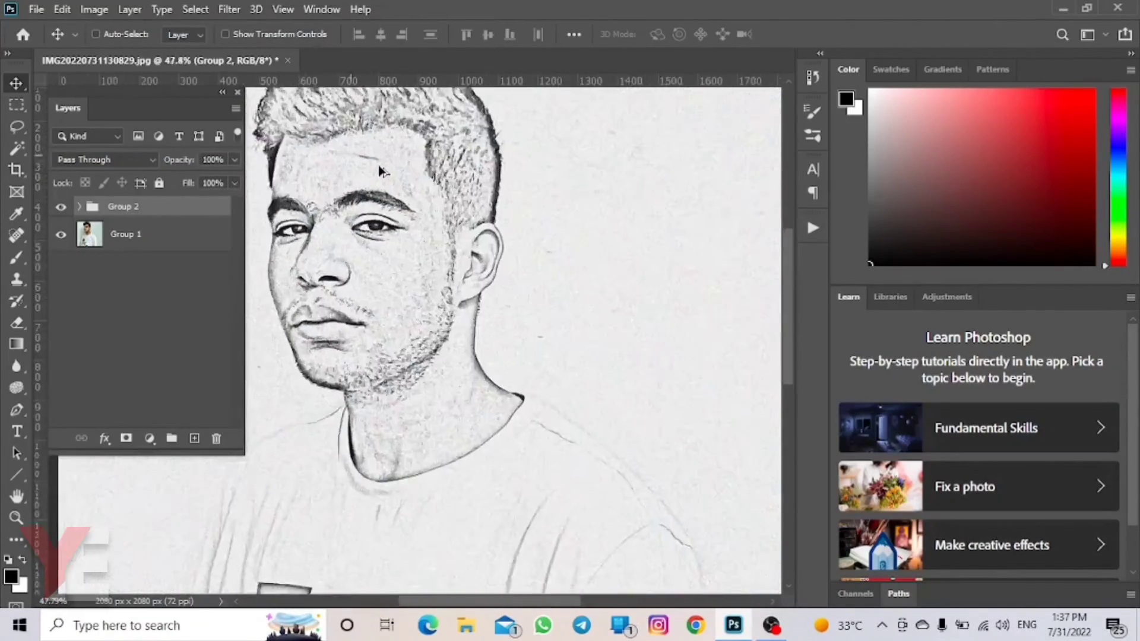
scroll(379, 165, "up", 2)
scroll(378, 165, "down", 3)
scroll(379, 173, "down", 2)
scroll(372, 166, "up", 1)
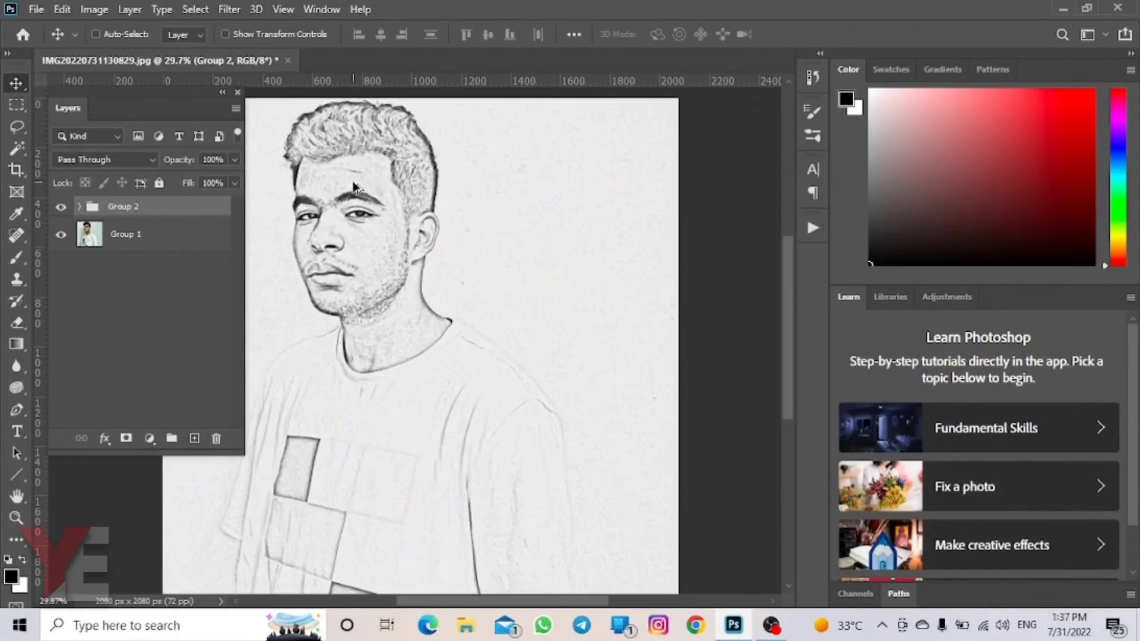
scroll(365, 309, "up", 2)
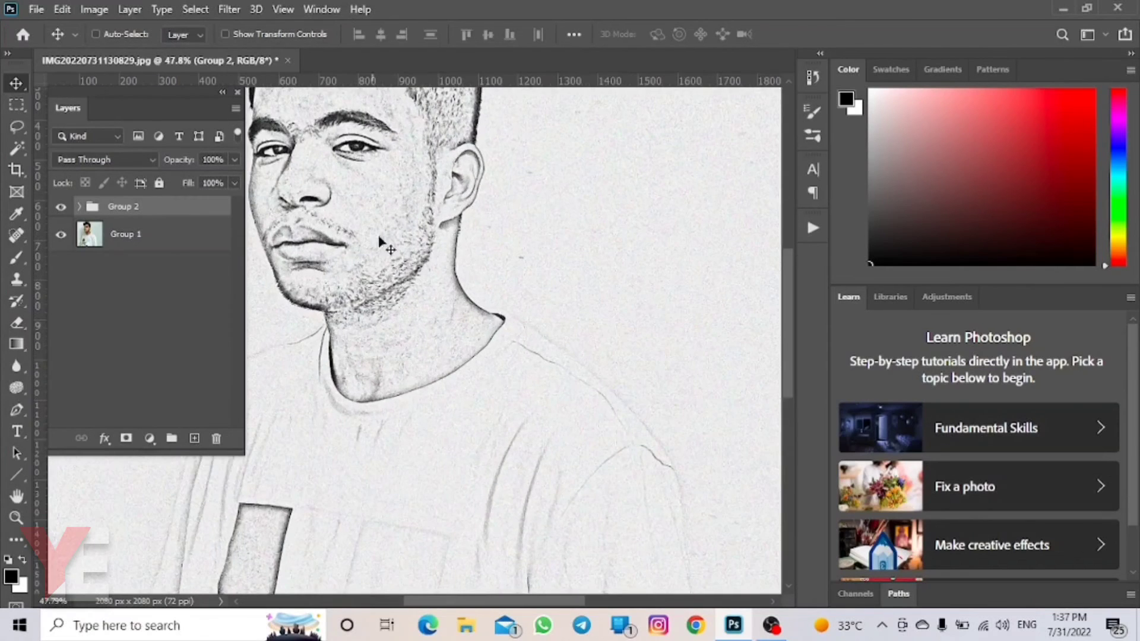
scroll(365, 191, "down", 1)
scroll(366, 218, "up", 1)
scroll(368, 222, "down", 1)
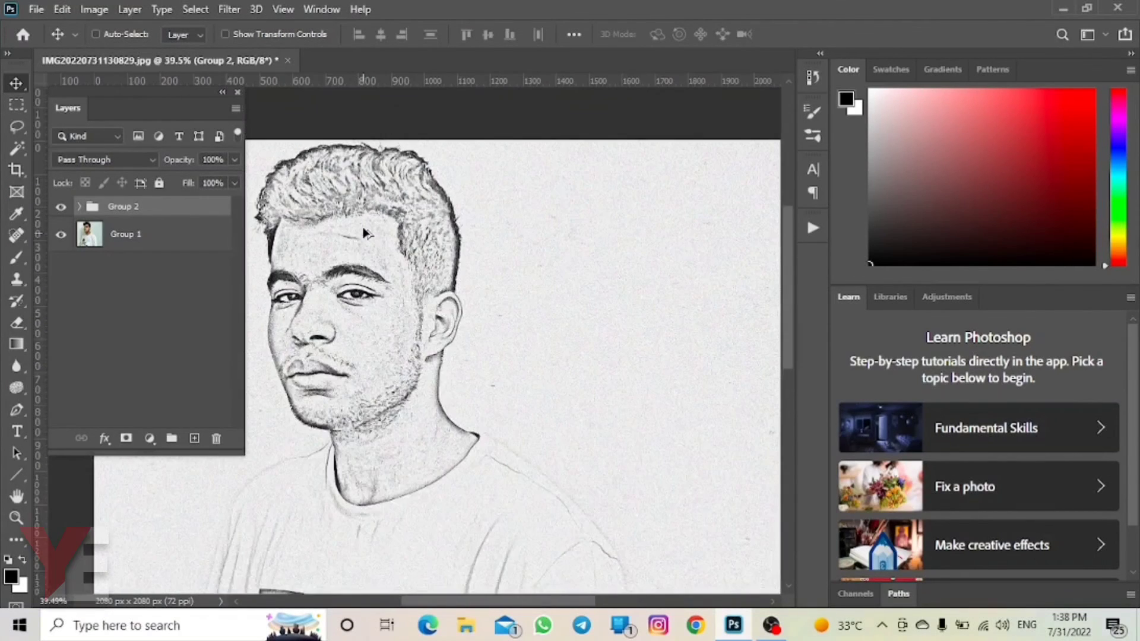
scroll(380, 249, "down", 1)
scroll(372, 277, "down", 1)
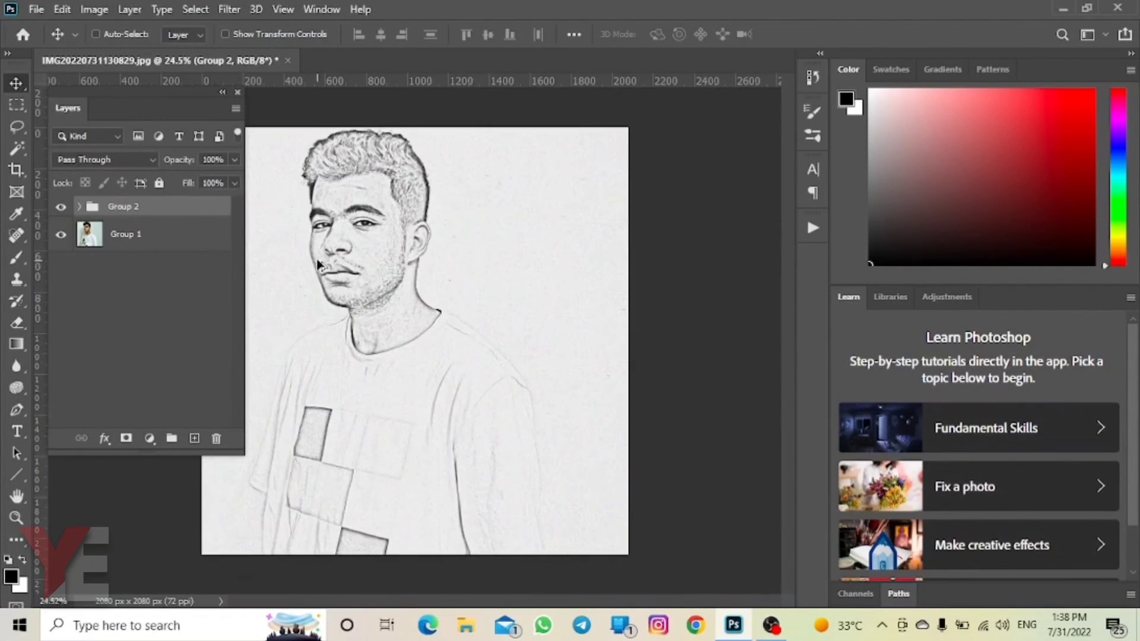
scroll(319, 263, "up", 1)
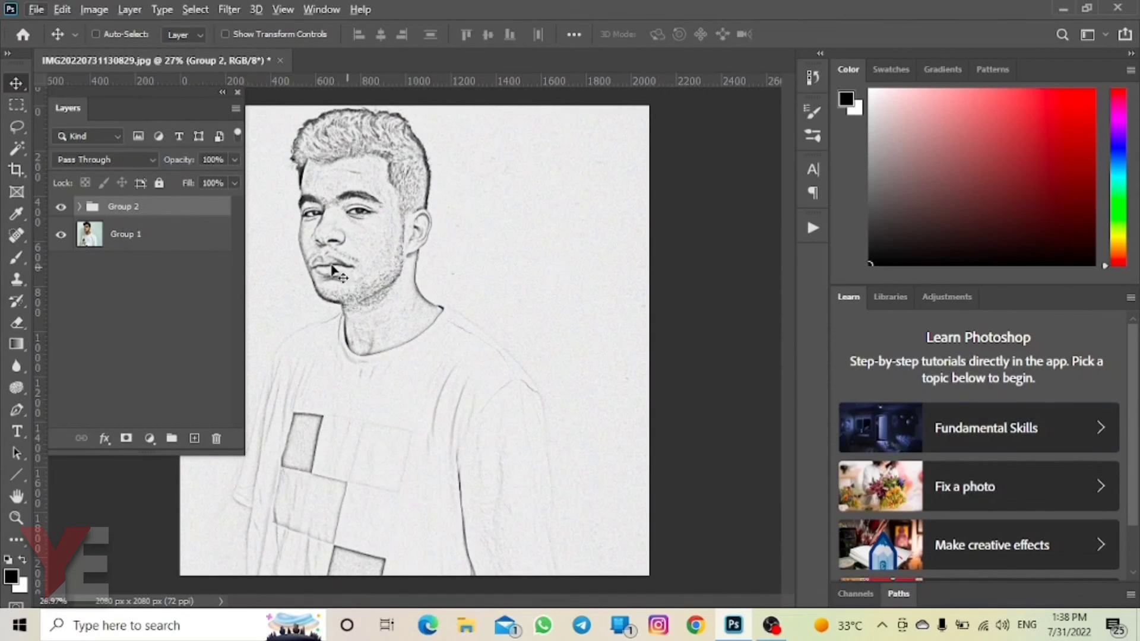
scroll(336, 228, "up", 5)
scroll(336, 229, "up", 5)
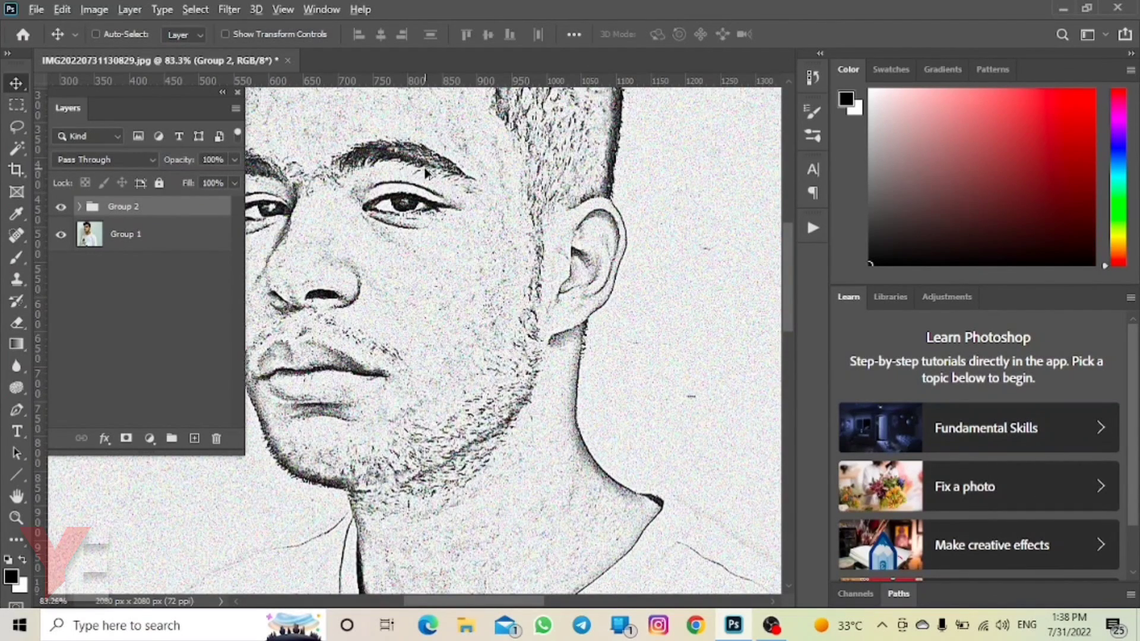
scroll(416, 169, "down", 2)
scroll(411, 168, "down", 4)
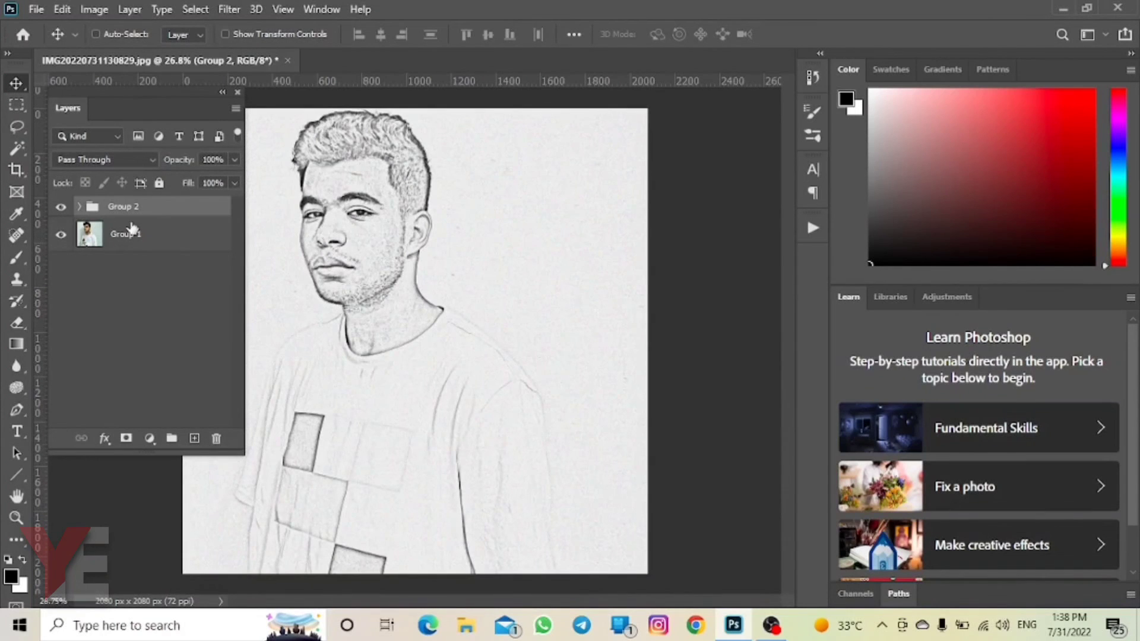